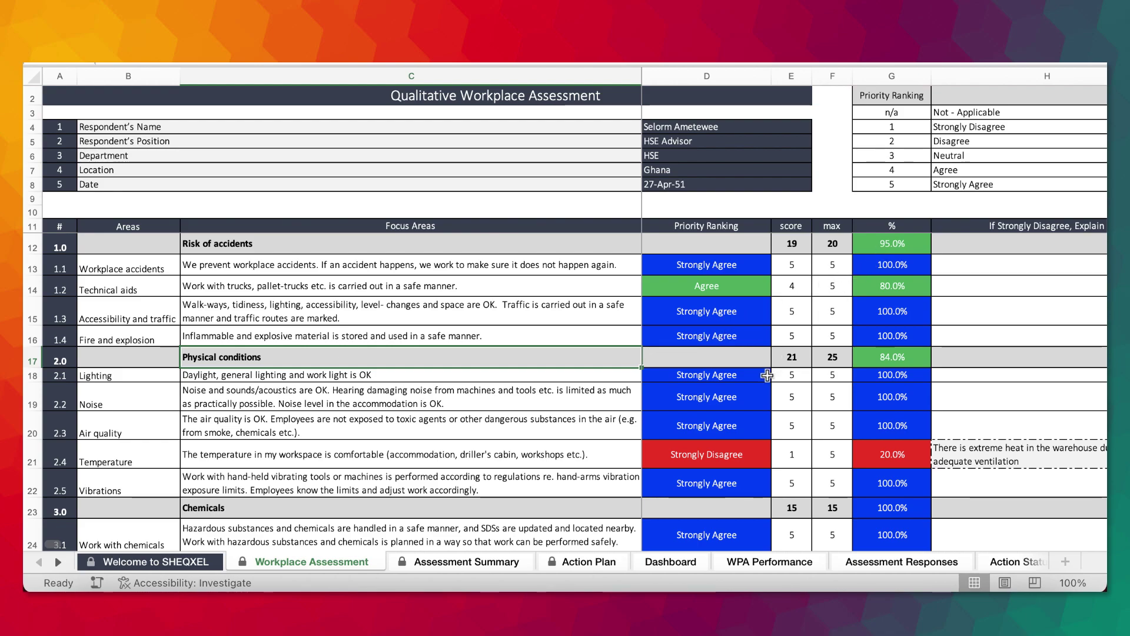
Step: Look over the Workplace Assessment sheet's questions, explanation column and Priority Ranking key from n/a to 5
scroll(767, 375, down, 3)
scroll(767, 375, down, 3)
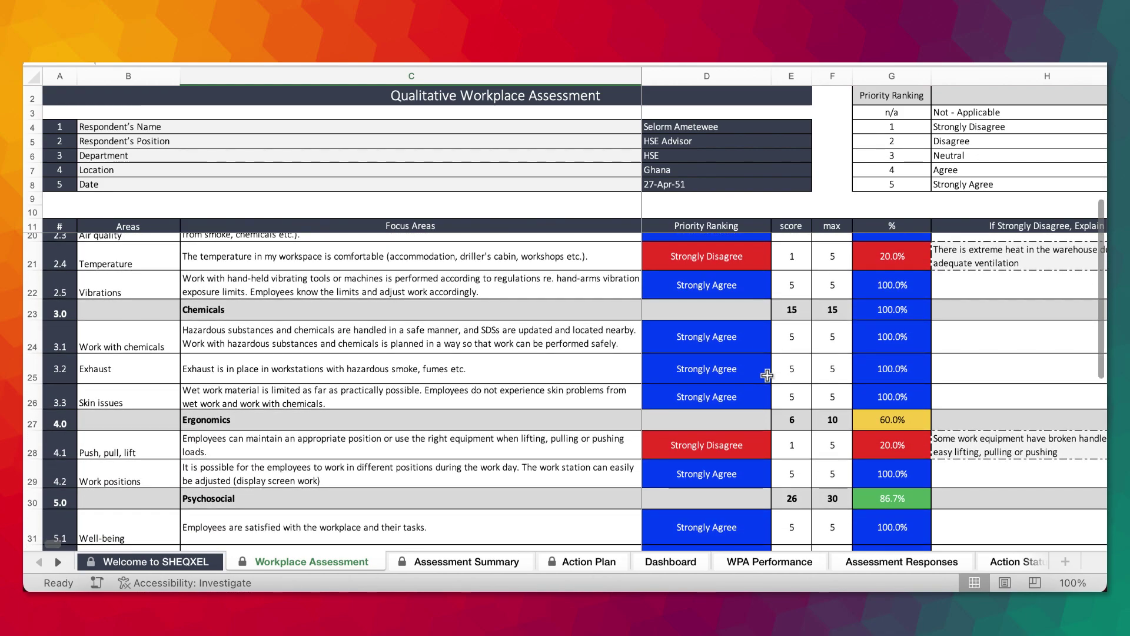
scroll(767, 375, down, 3)
scroll(767, 375, up, 6)
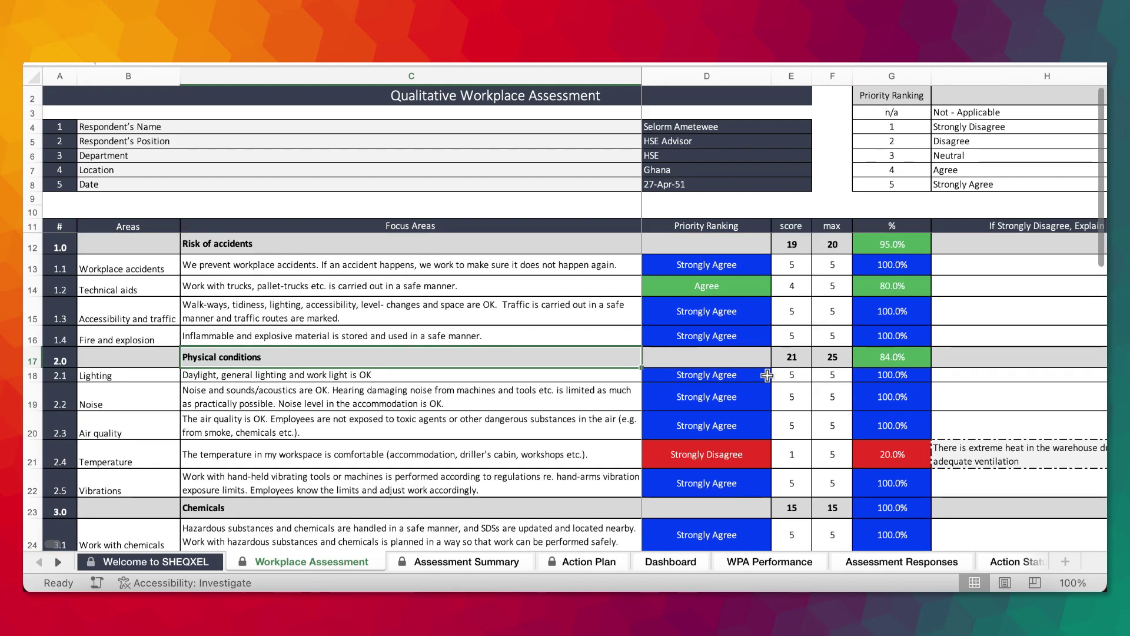
scroll(707, 368, right, 2)
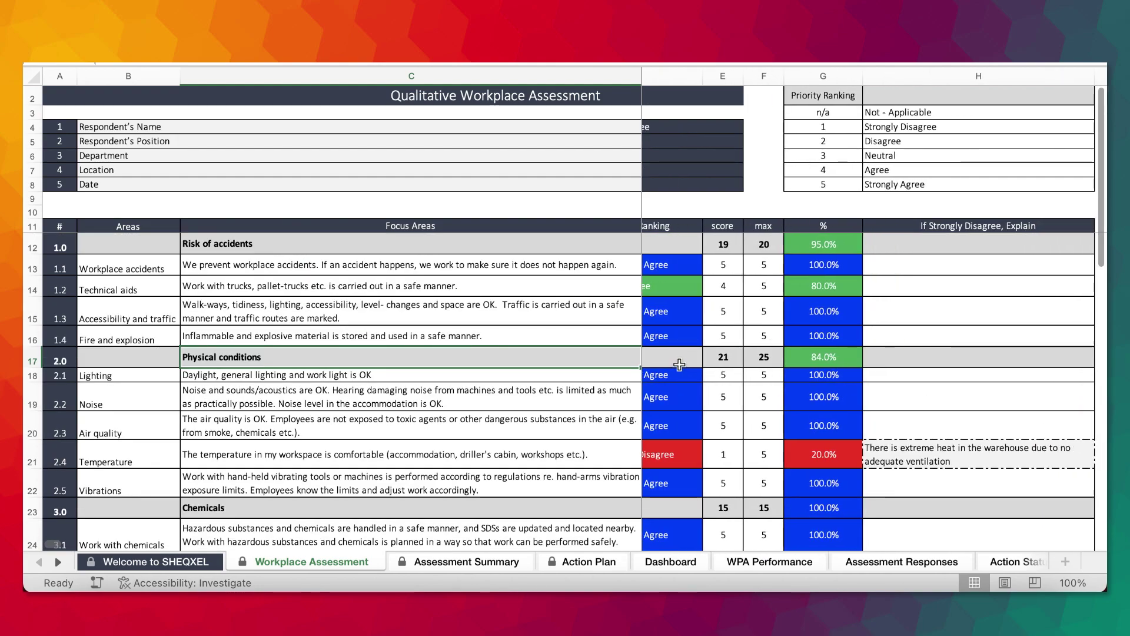
scroll(678, 368, right, 3)
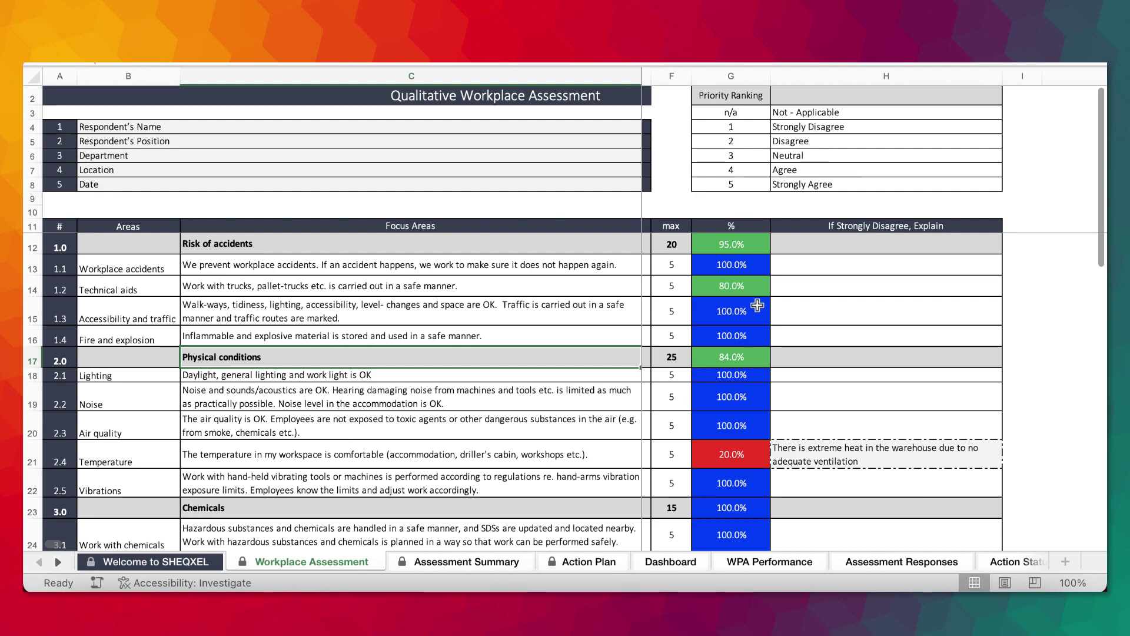
scroll(755, 294, left, 2)
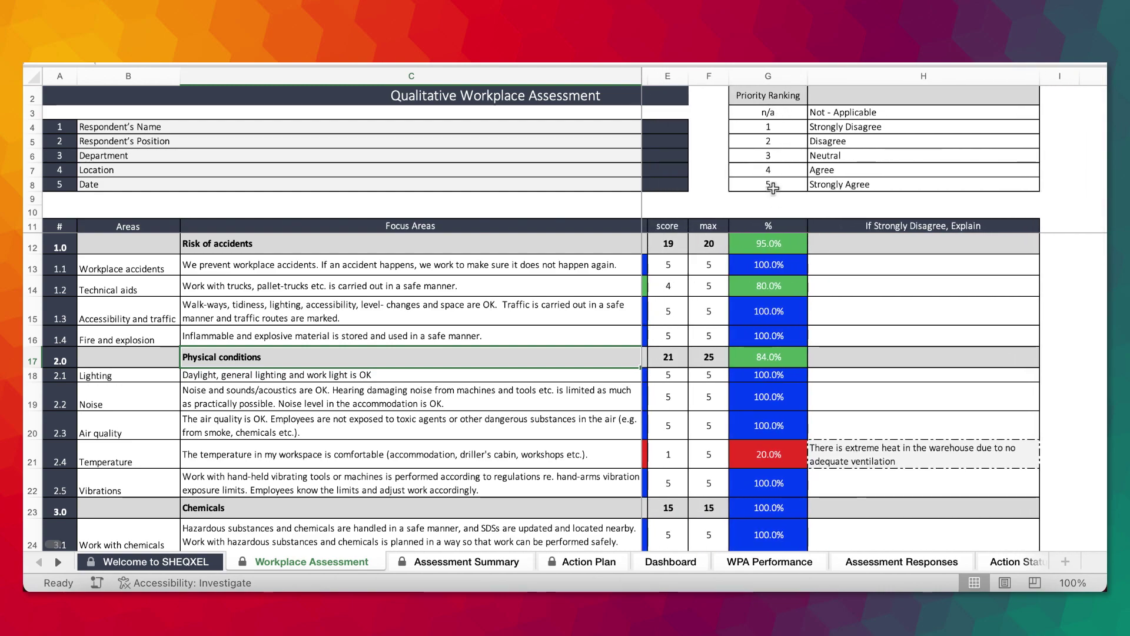
click(775, 128)
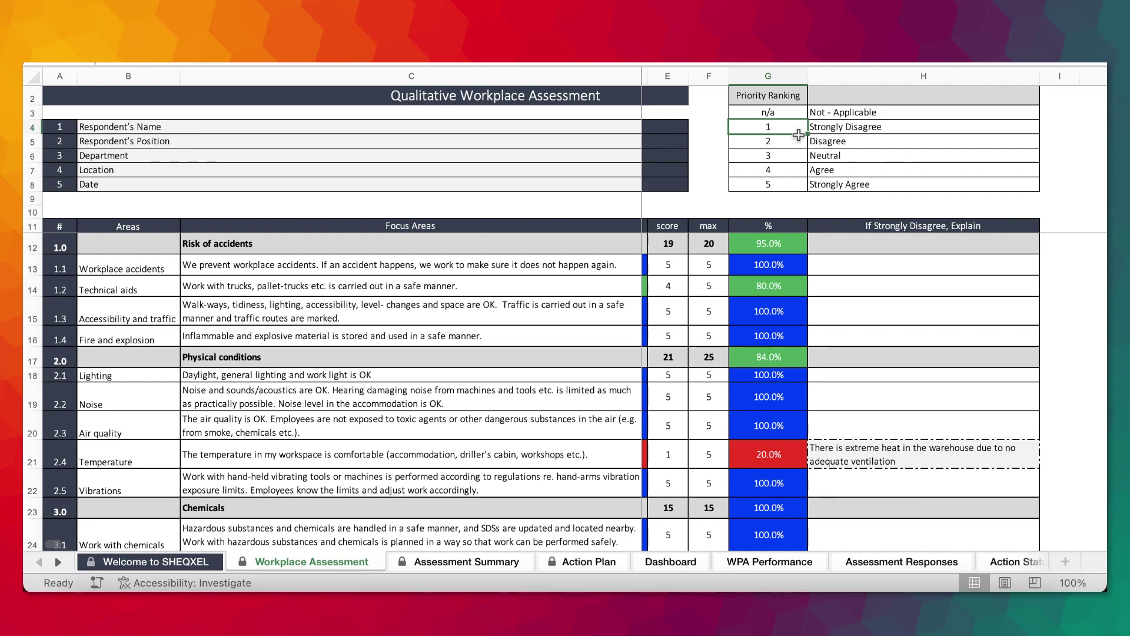
click(826, 116)
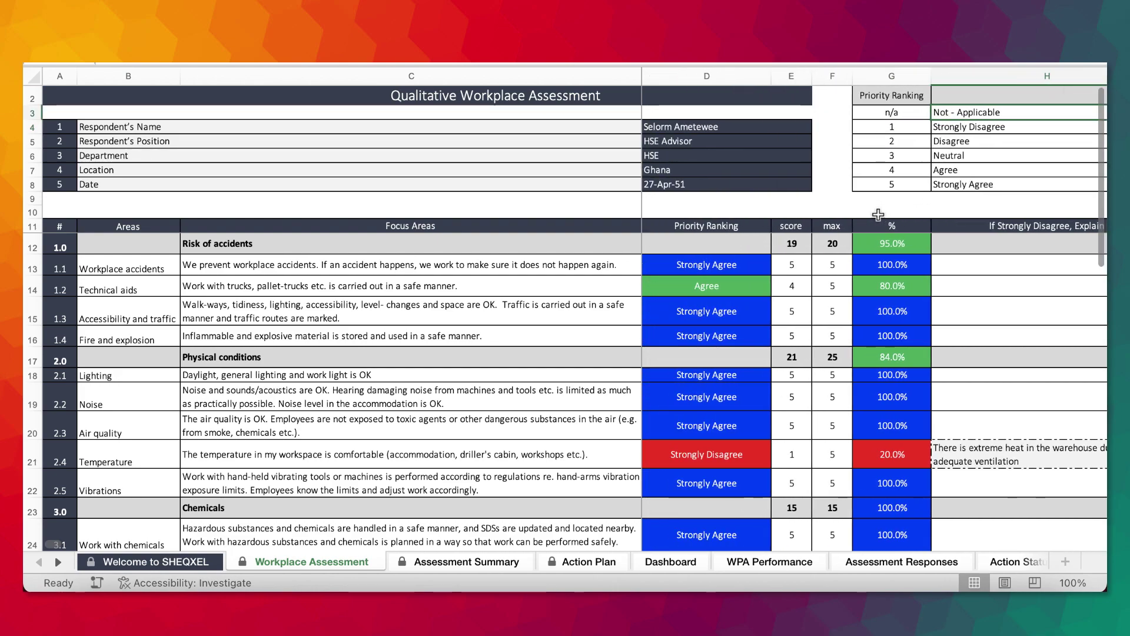
Step: Examine the priority rankings and percentage scores of the Risk of accidents items, including 1.3 Accessibility and traffic and 1.1 Workplace accidents
click(730, 312)
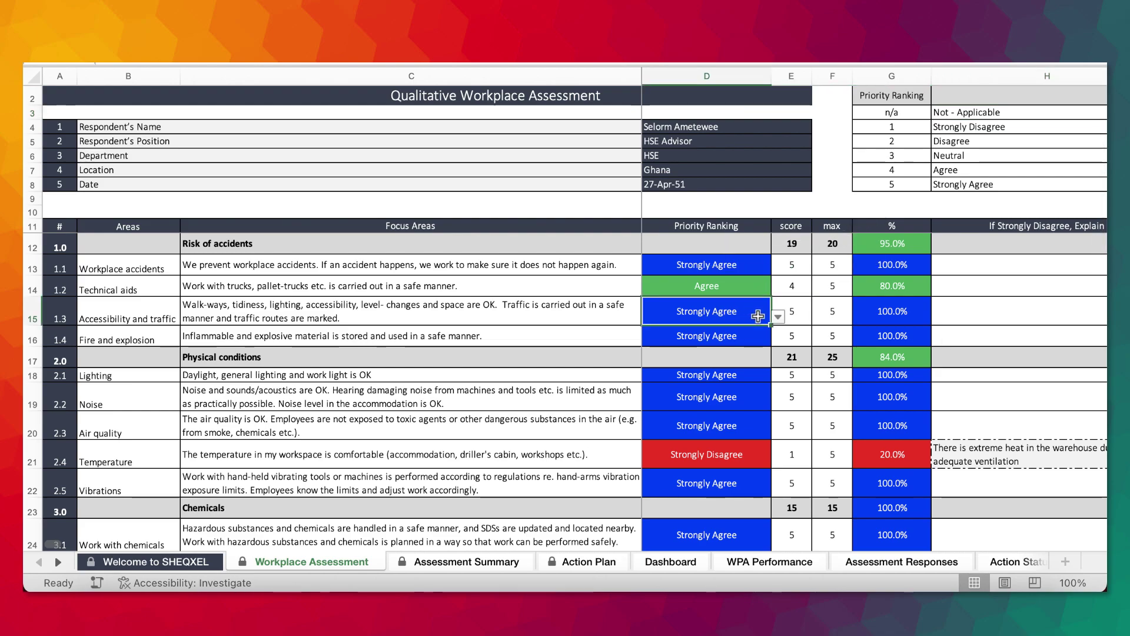
click(878, 309)
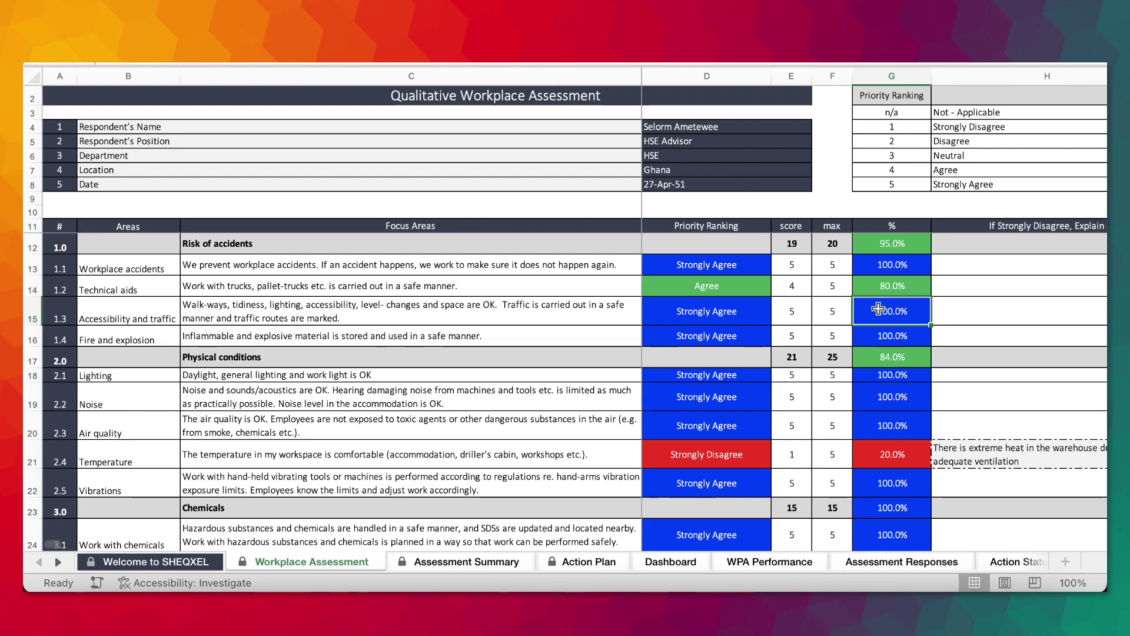
scroll(800, 384, down, 5)
scroll(800, 385, up, 5)
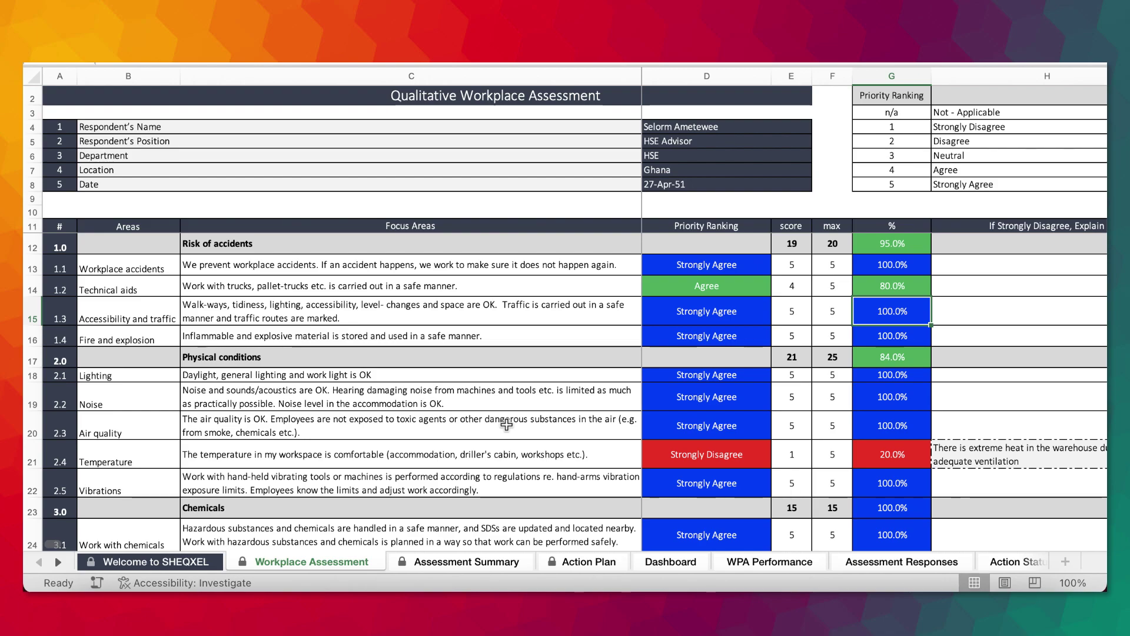
scroll(225, 255, up, 1)
click(225, 253)
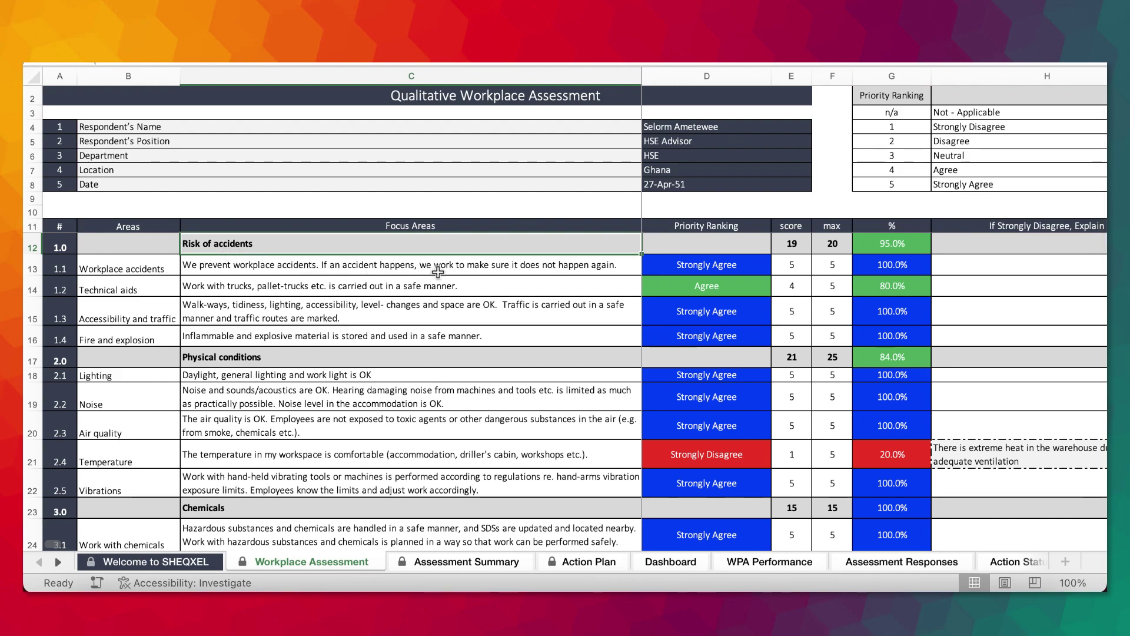
click(686, 265)
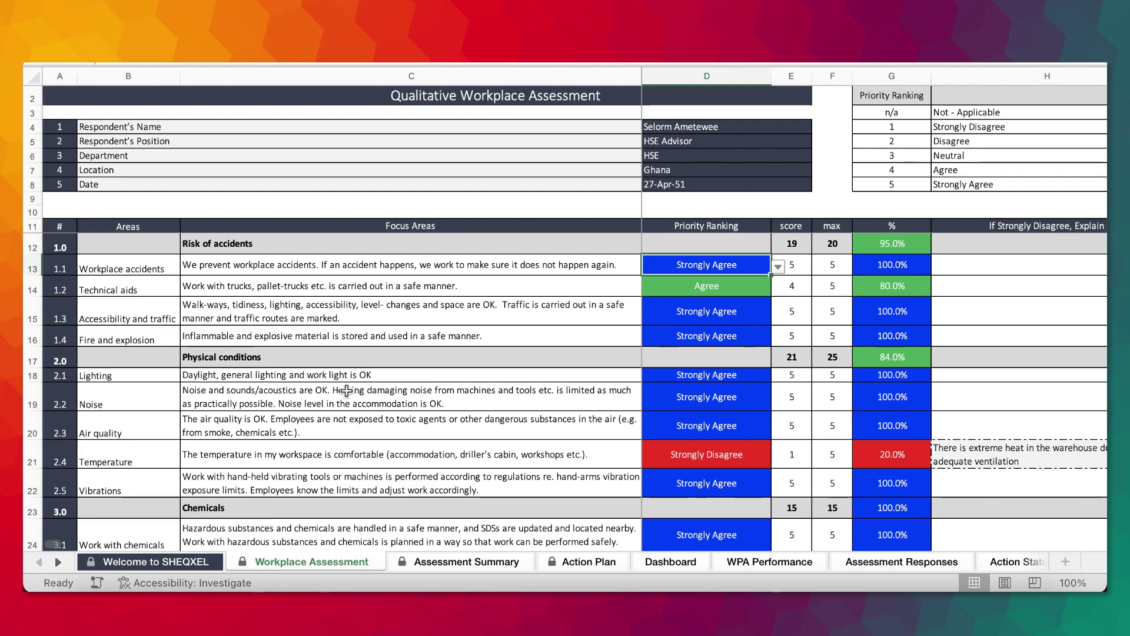
Step: Read through all focus areas of the assessment, from Risk of accidents down to the Other section
scroll(346, 391, down, 5)
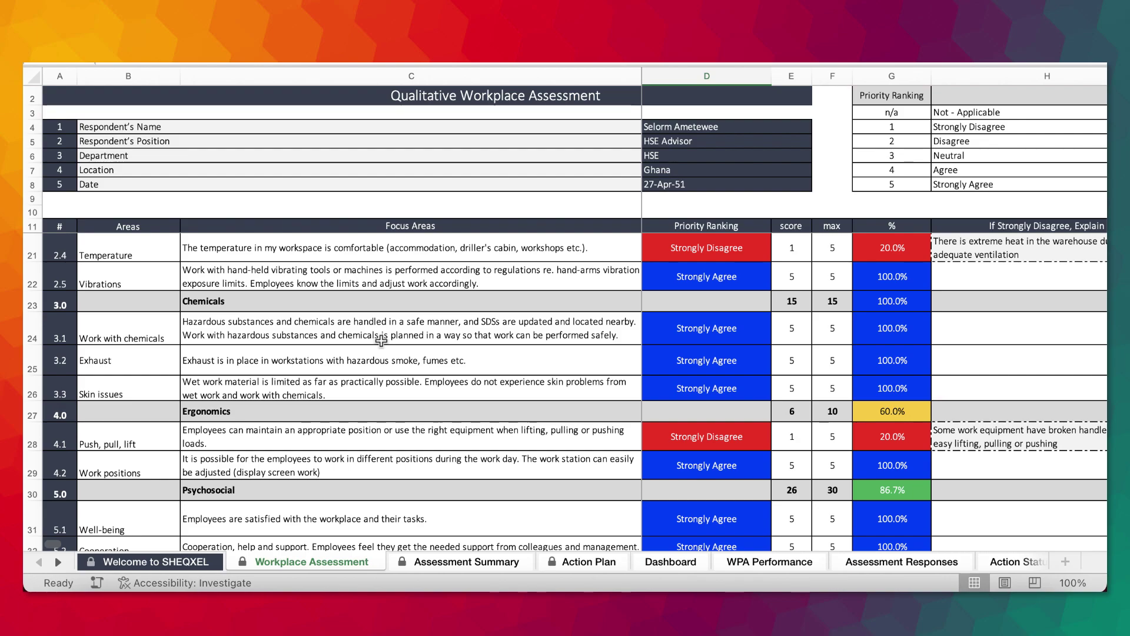
scroll(578, 334, down, 5)
scroll(578, 334, down, 5)
scroll(578, 334, up, 12)
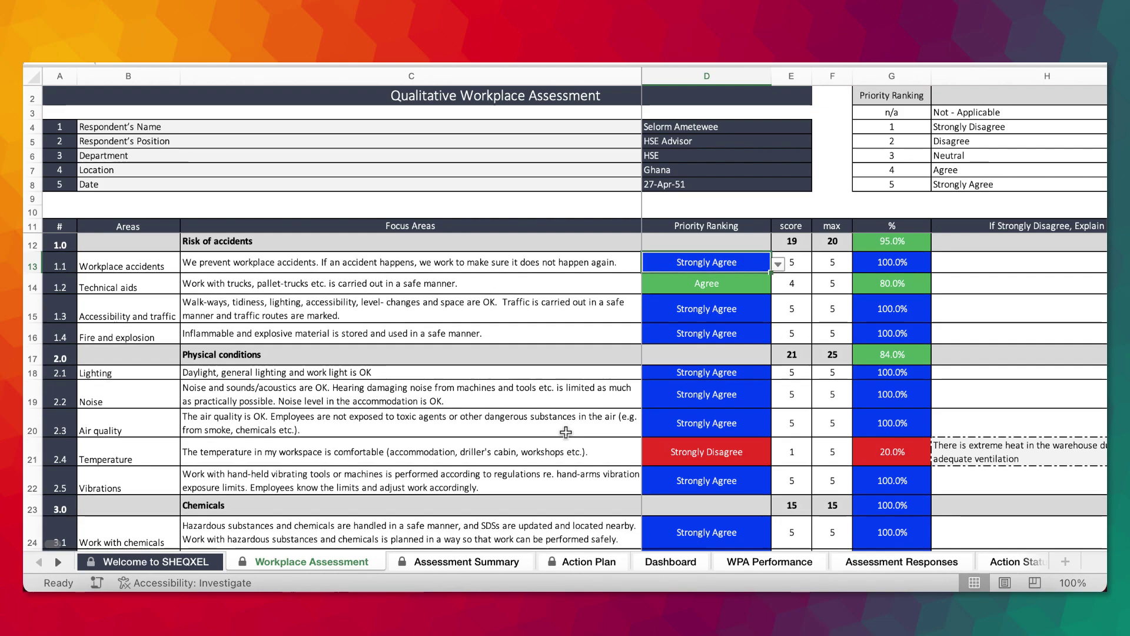
scroll(421, 432, down, 5)
scroll(566, 433, up, 3)
scroll(566, 432, up, 3)
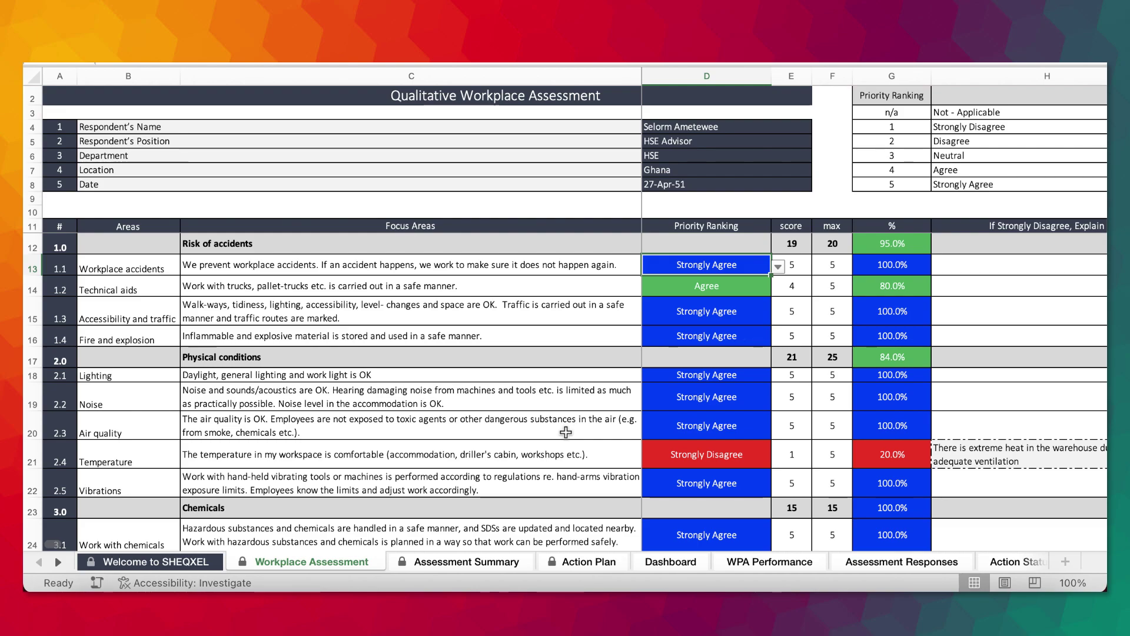
Step: Review the respondent's name, position, department, location and date fields together with their filled-in answers
click(182, 128)
click(177, 142)
click(172, 157)
click(185, 173)
click(200, 185)
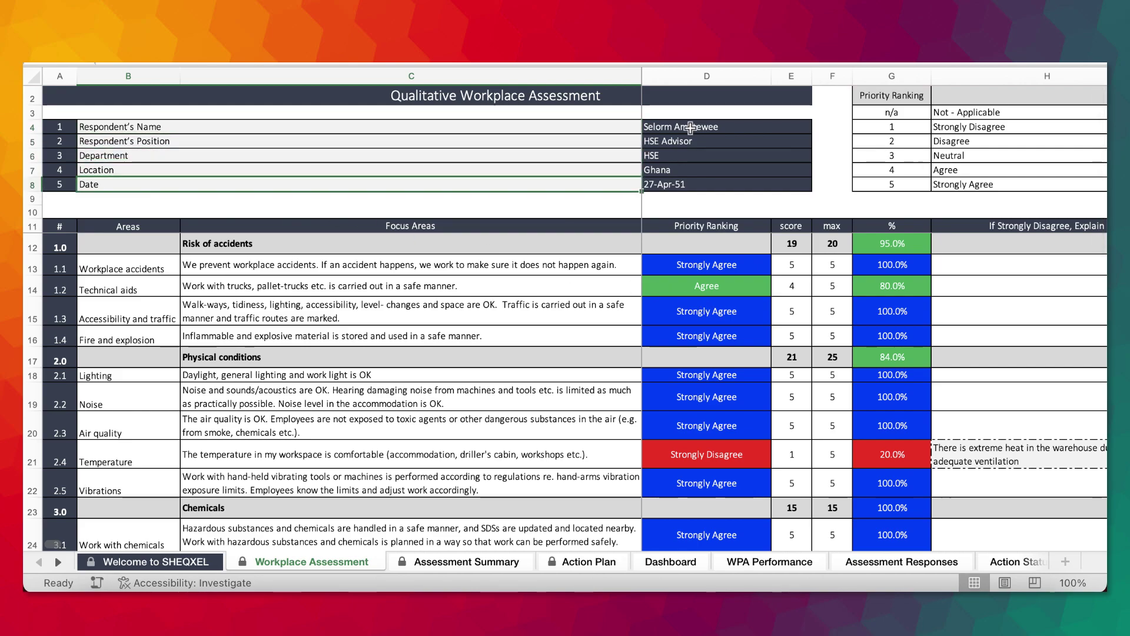
drag(677, 127, 695, 184)
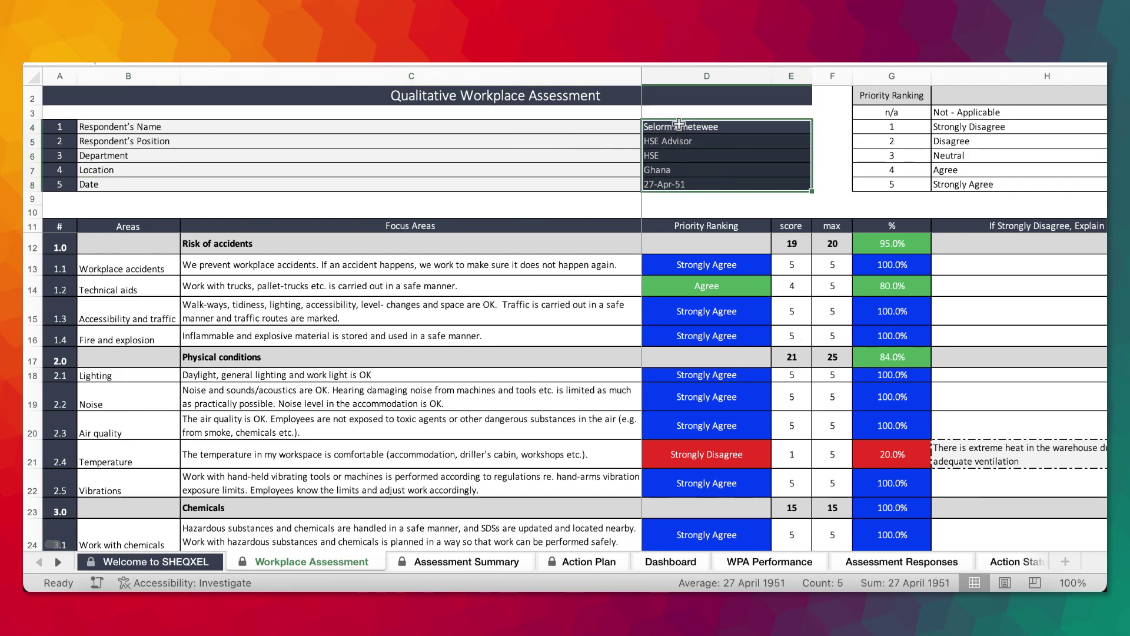
Step: Examine the Strongly Disagree ranking for 2.4 Temperature with its explanation, and look over the lower focus areas
click(725, 327)
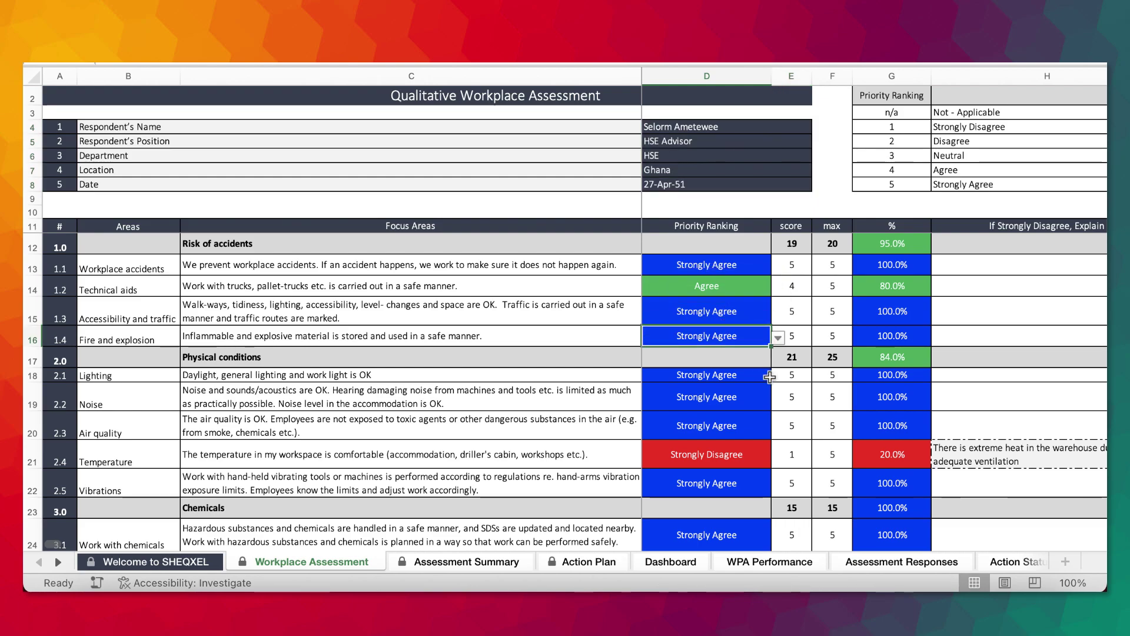
click(694, 455)
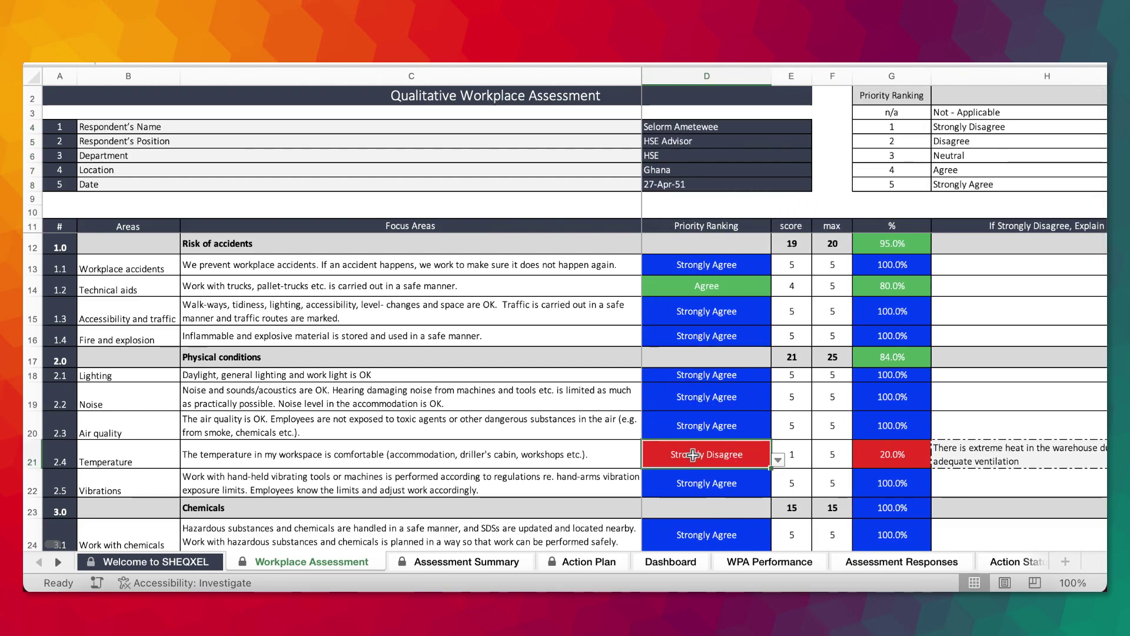
click(846, 458)
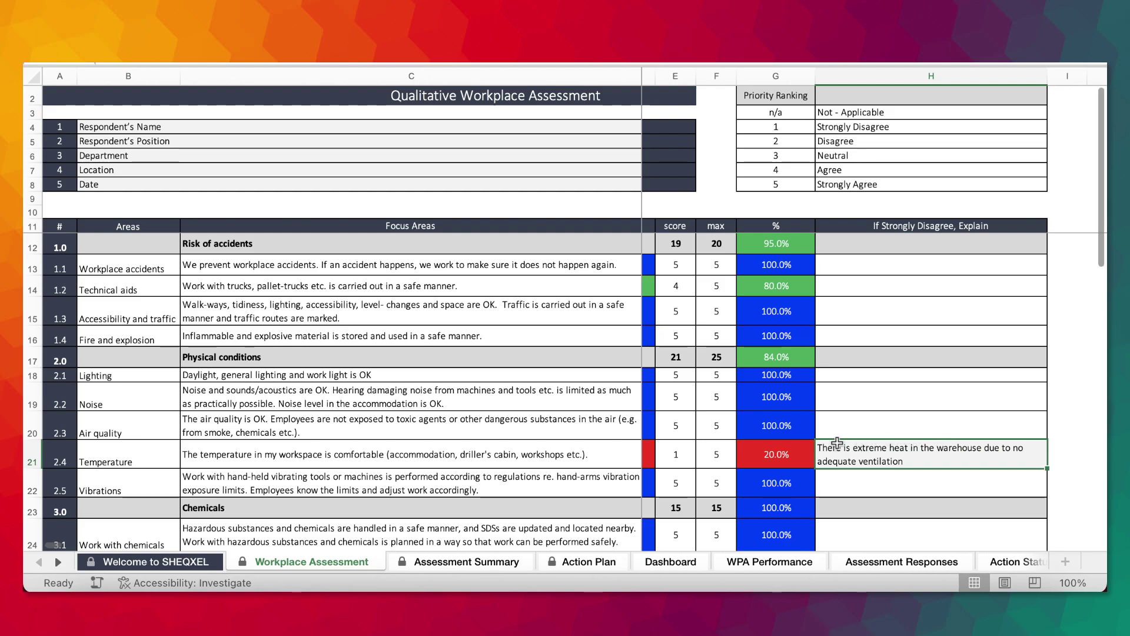
scroll(831, 442, down, 5)
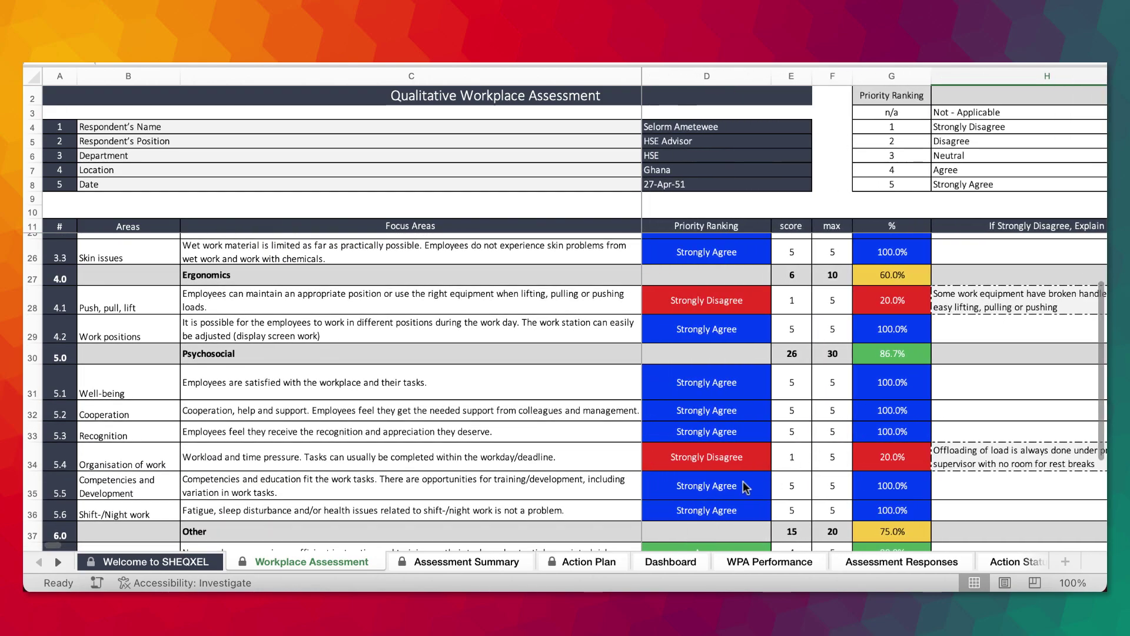
Step: View the Action Plan and Assessment Summary sheets, and check the Site % total at the end of the Workplace Assessment sheet
click(563, 564)
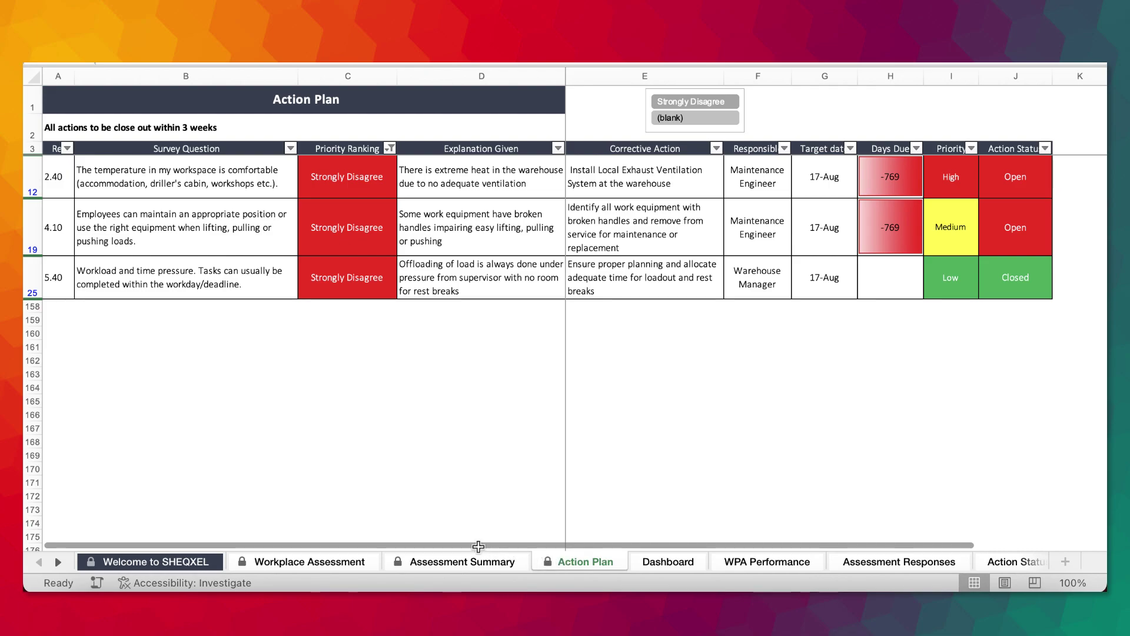
click(433, 560)
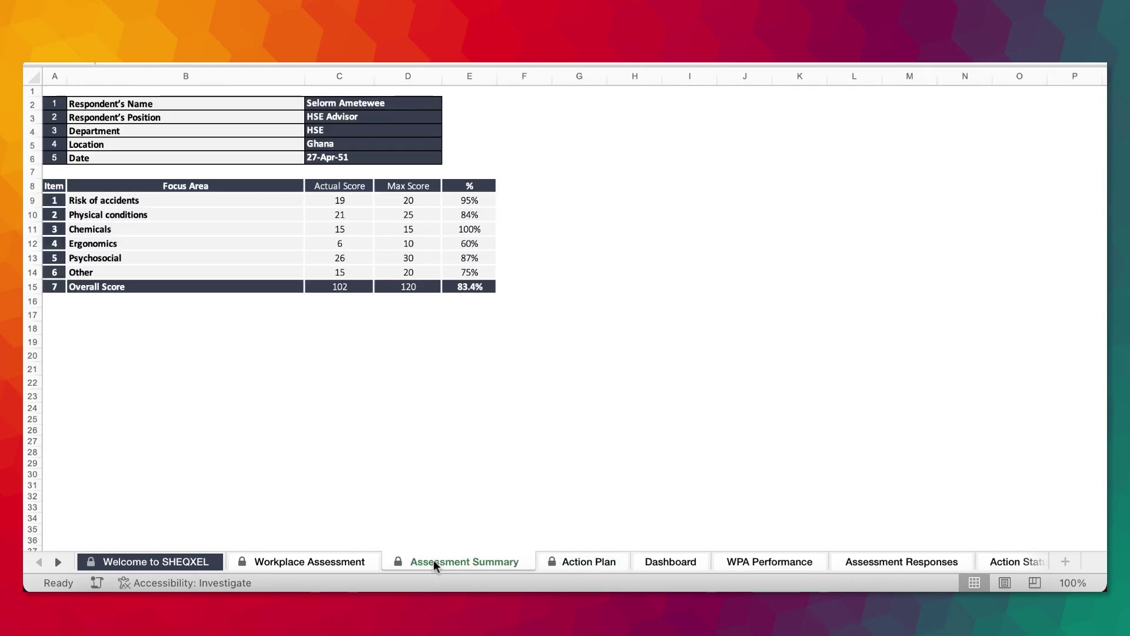
click(355, 563)
scroll(731, 413, down, 10)
scroll(731, 413, up, 15)
scroll(730, 413, down, 5)
scroll(731, 412, down, 6)
click(812, 382)
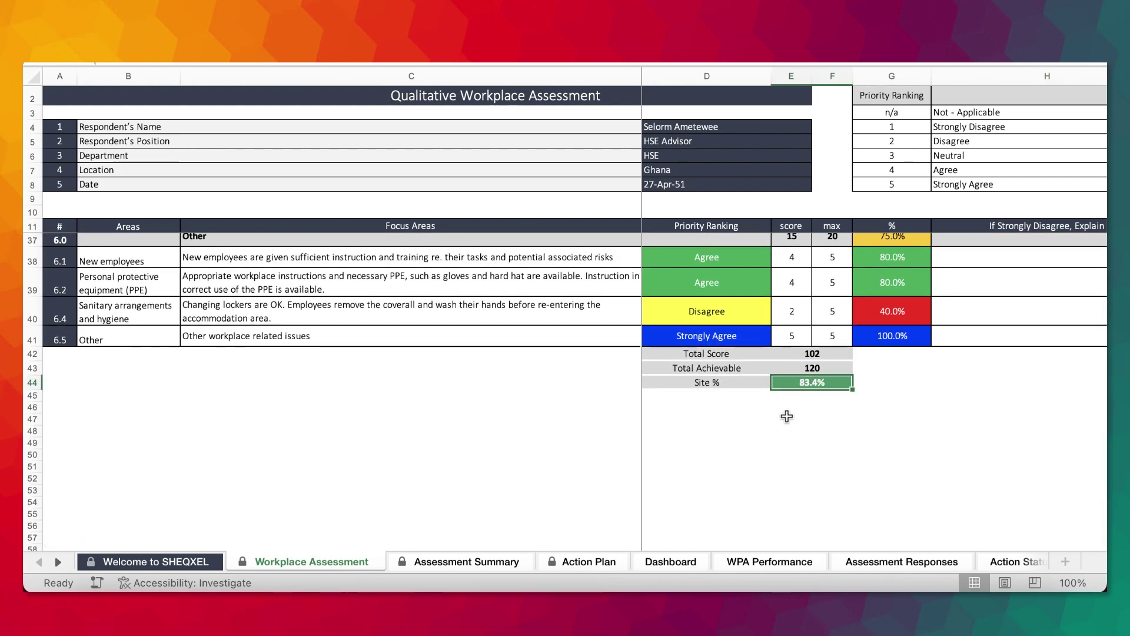
scroll(787, 416, up, 2)
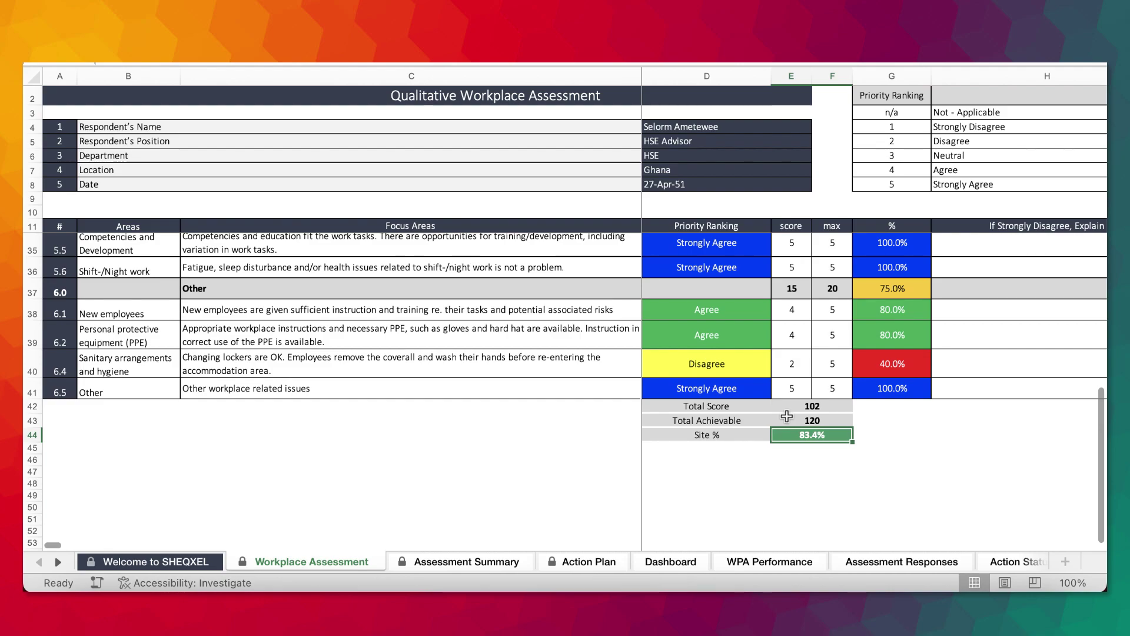
scroll(787, 416, up, 10)
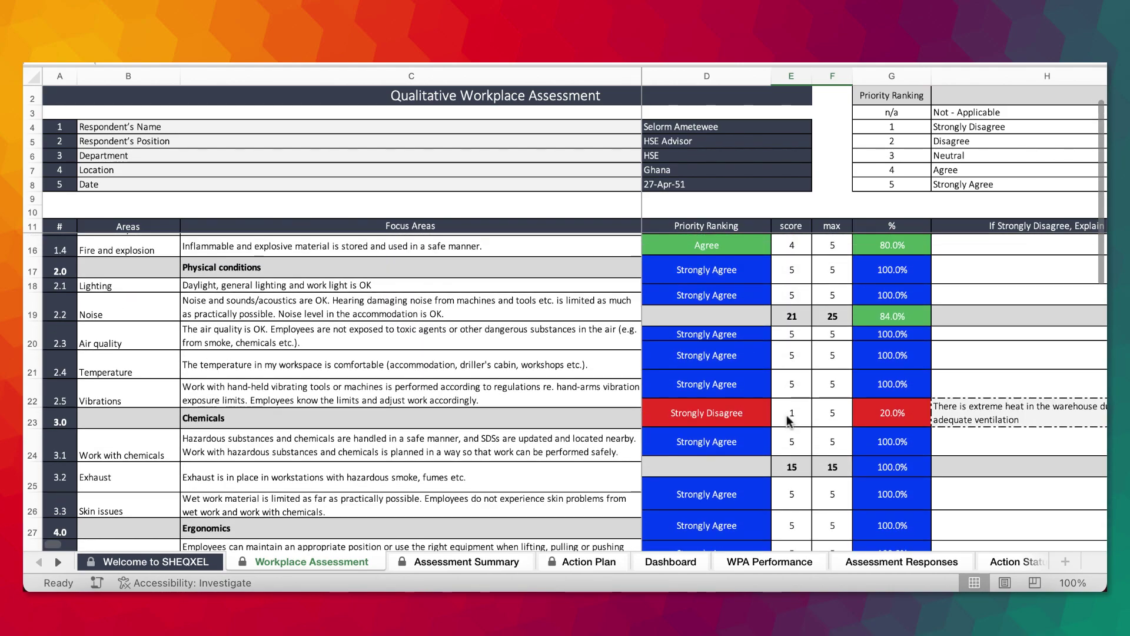
scroll(787, 416, up, 2)
Step: Open the Assessment Summary sheet and examine the percentage scores per focus area and the Overall Score
click(466, 562)
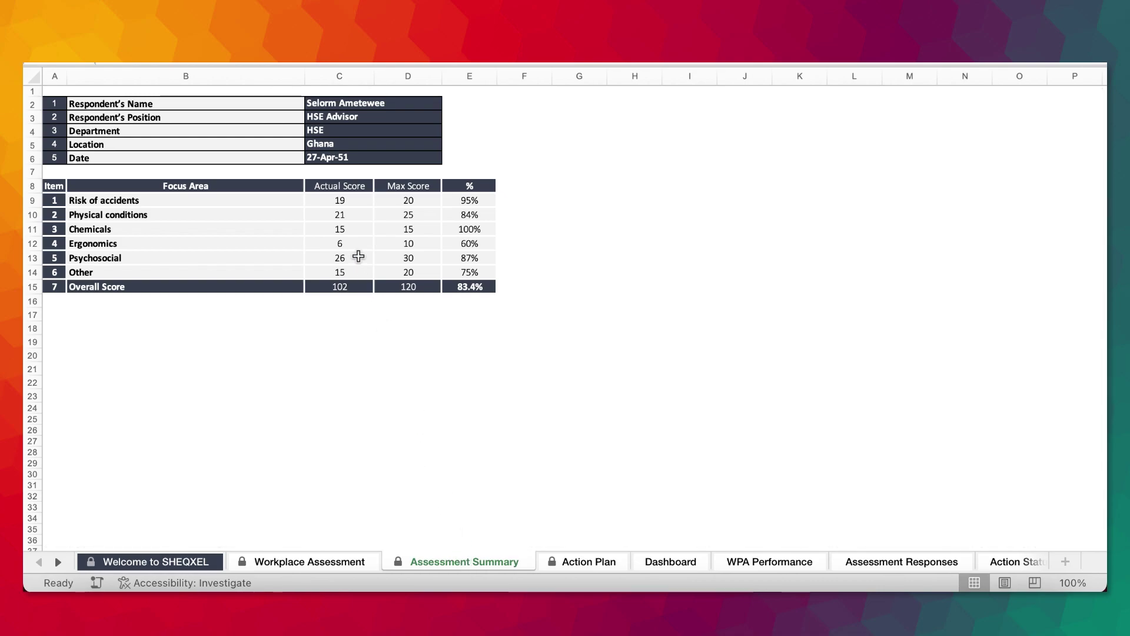
scroll(361, 255, left, 1)
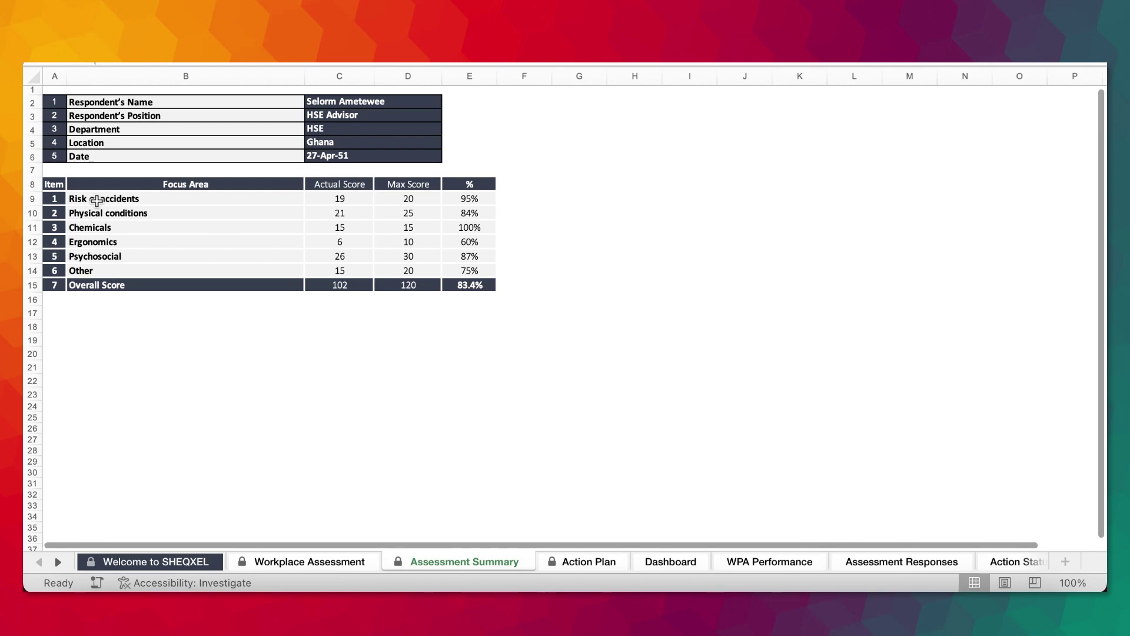
click(115, 227)
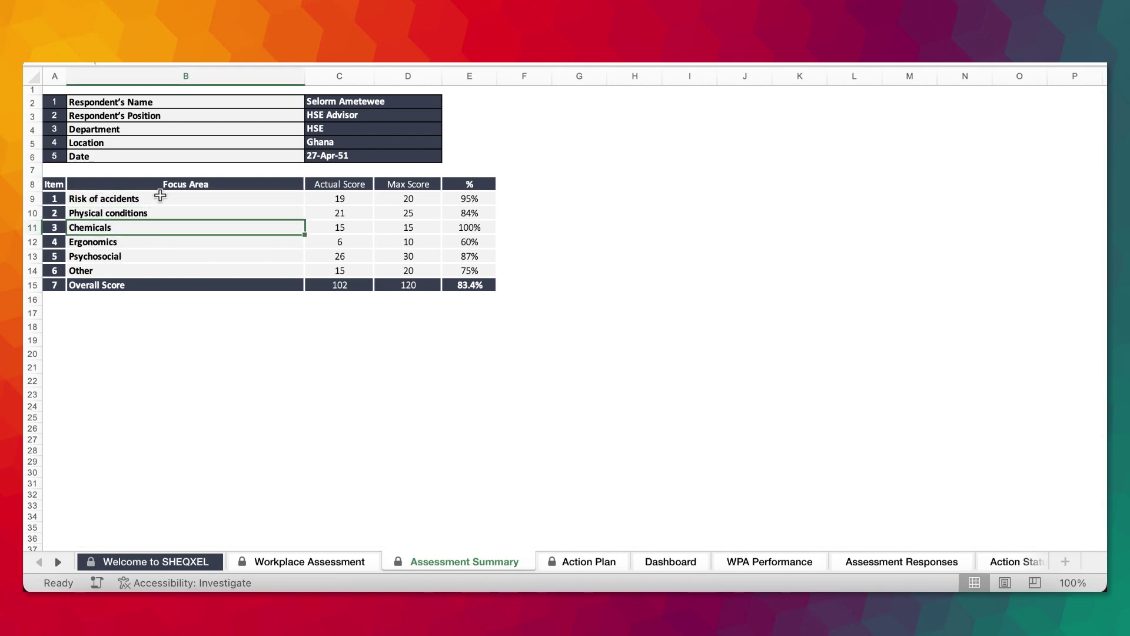
drag(471, 198, 474, 285)
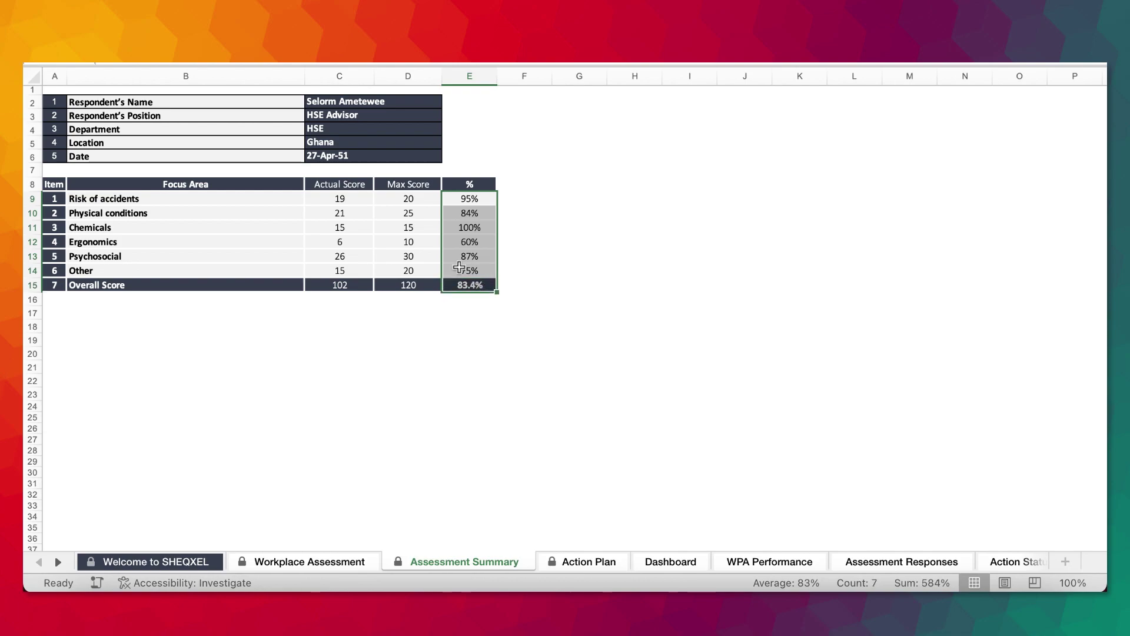
click(465, 199)
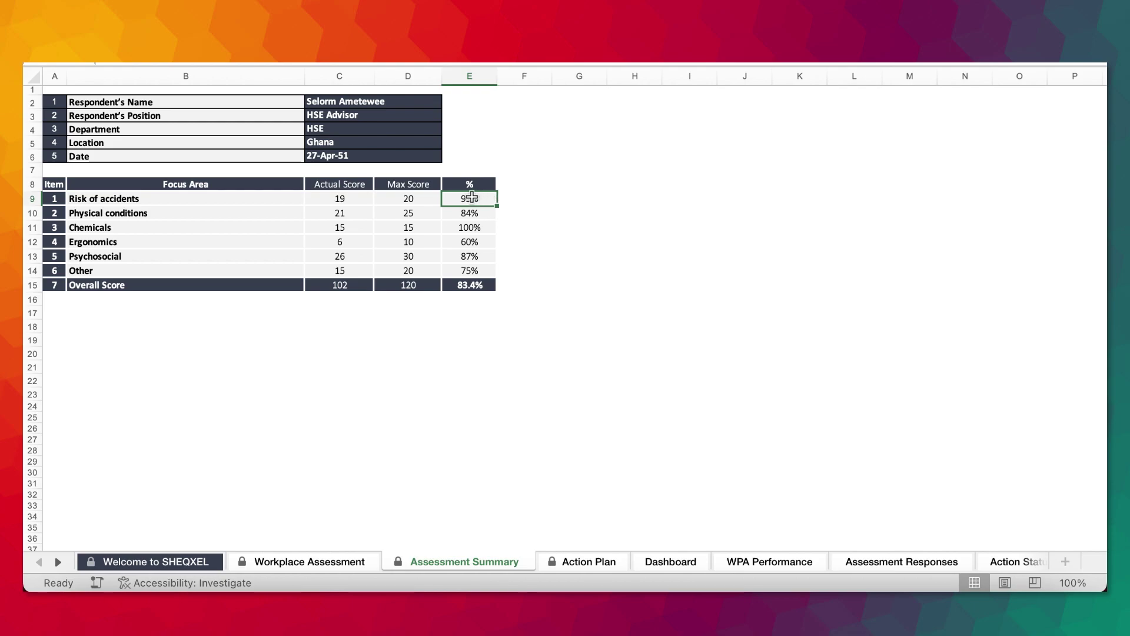
click(118, 226)
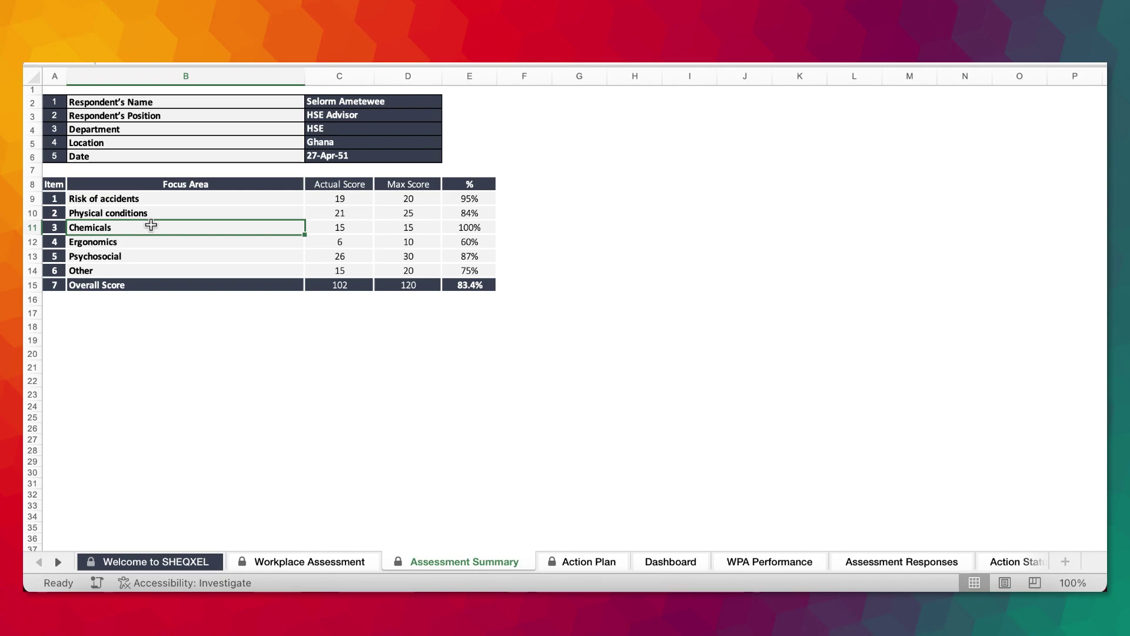
click(467, 229)
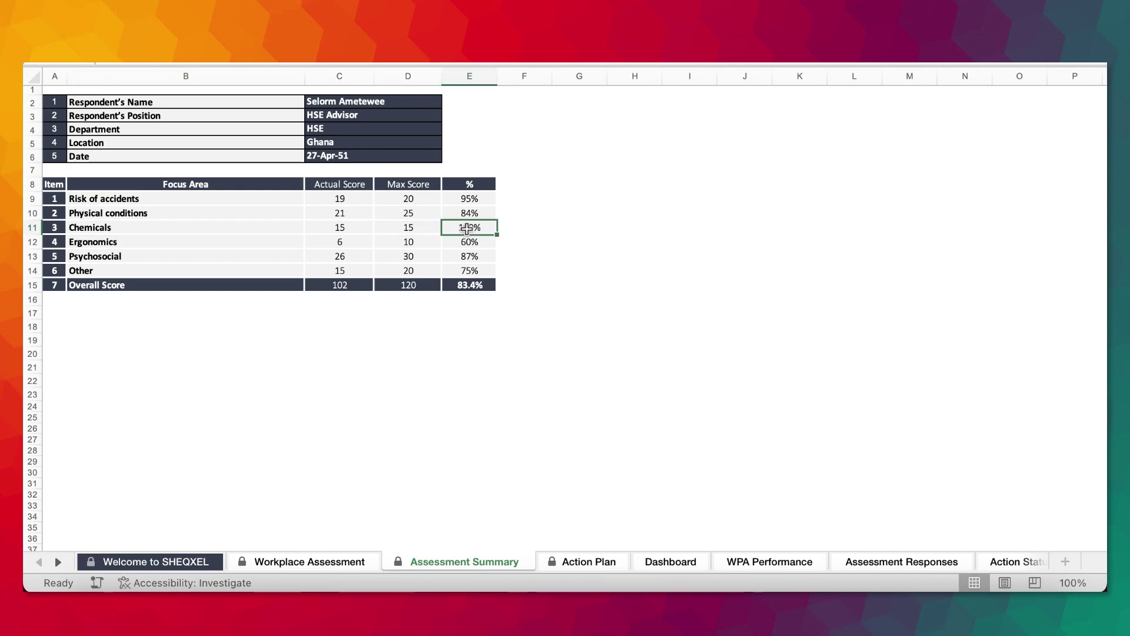
click(467, 244)
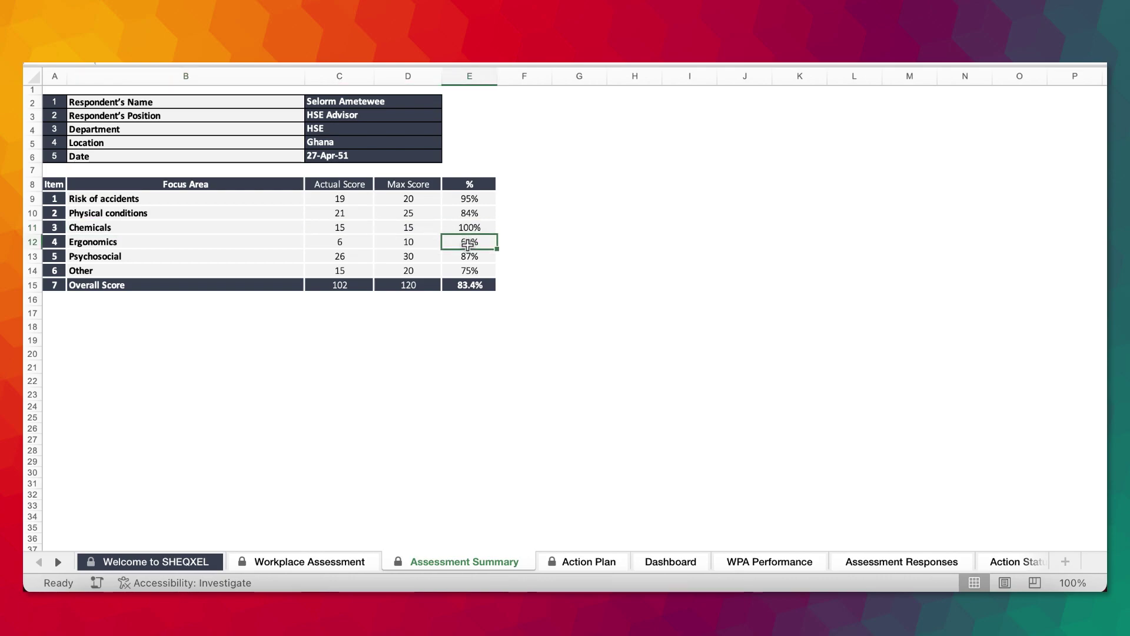
click(469, 285)
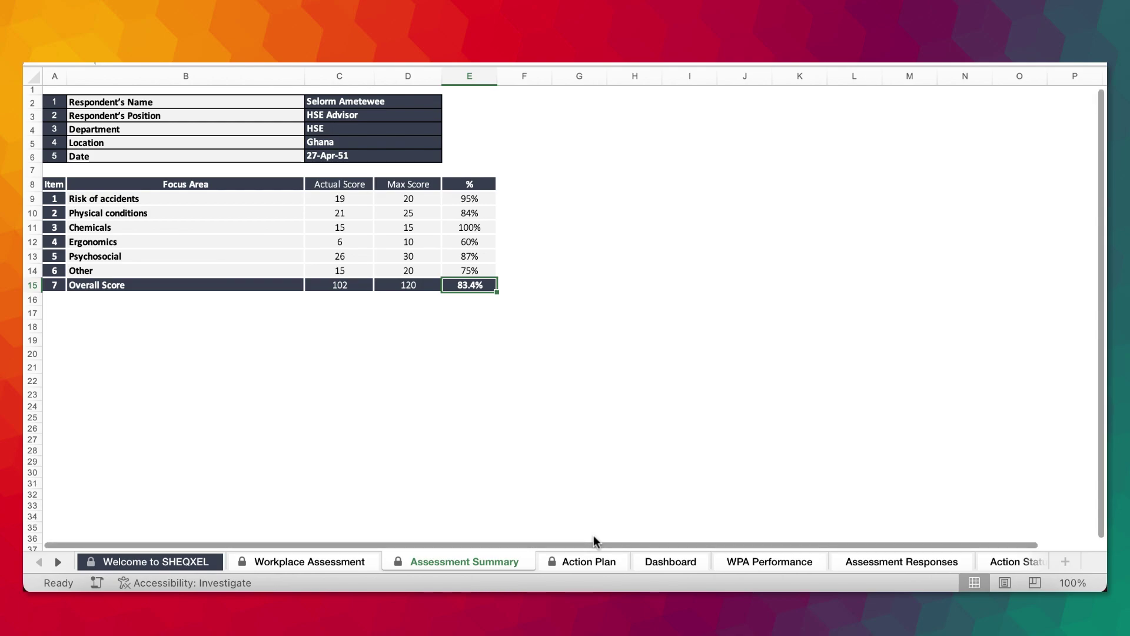
Step: Open the Action Plan sheet and examine its survey questions, corrective actions, responsible persons, target dates, days due, priorities and action statuses
click(572, 563)
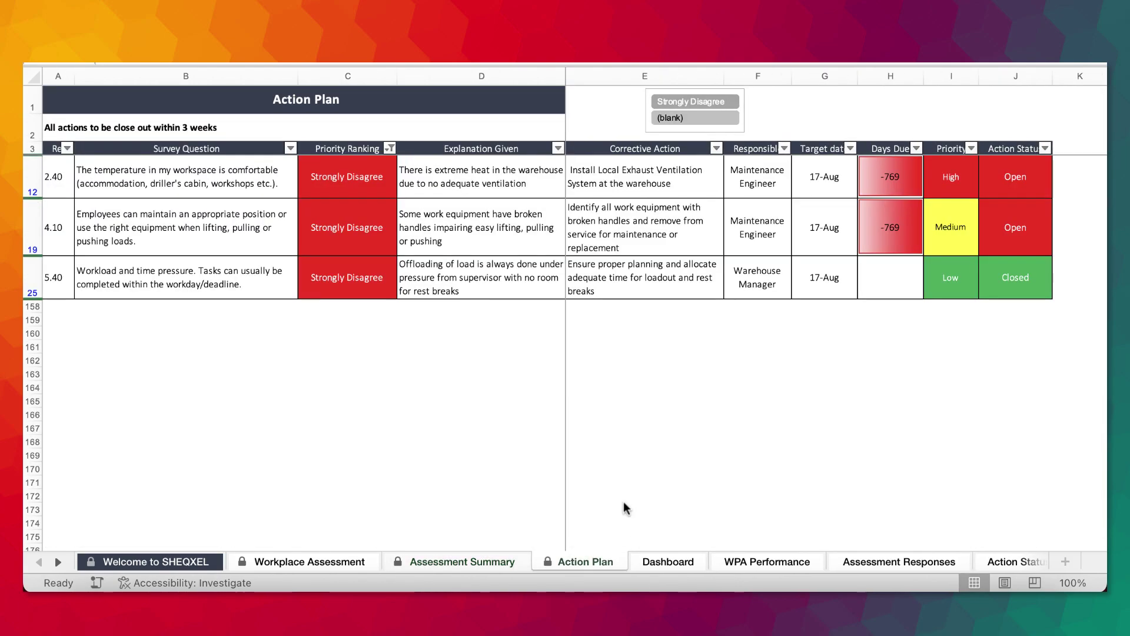
drag(610, 173, 626, 283)
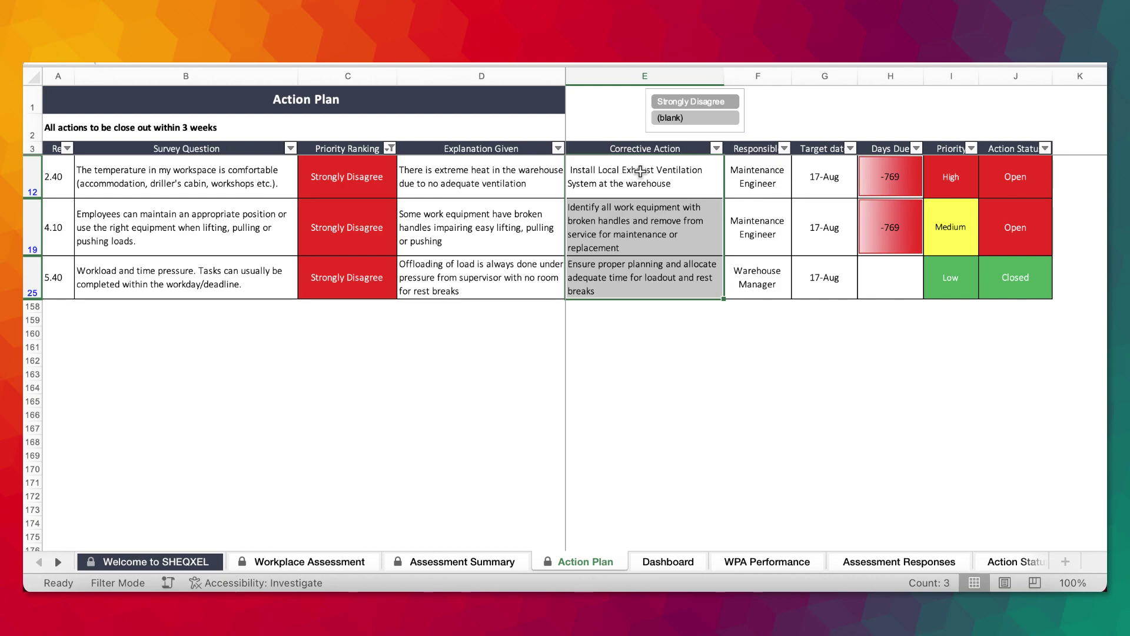
drag(158, 173, 186, 294)
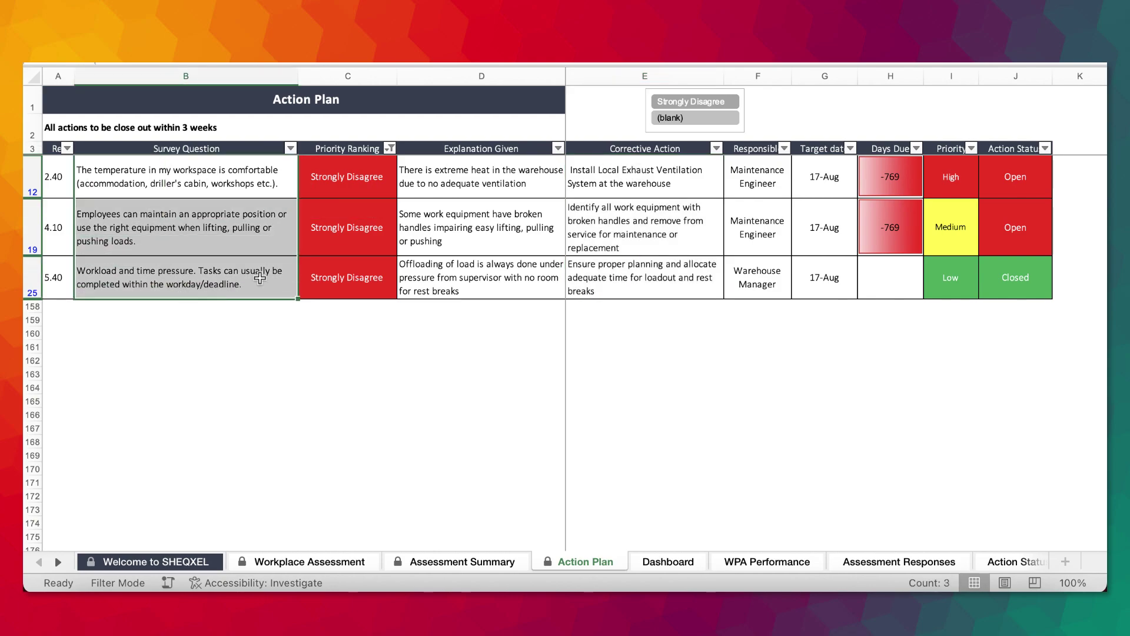
drag(686, 173, 695, 289)
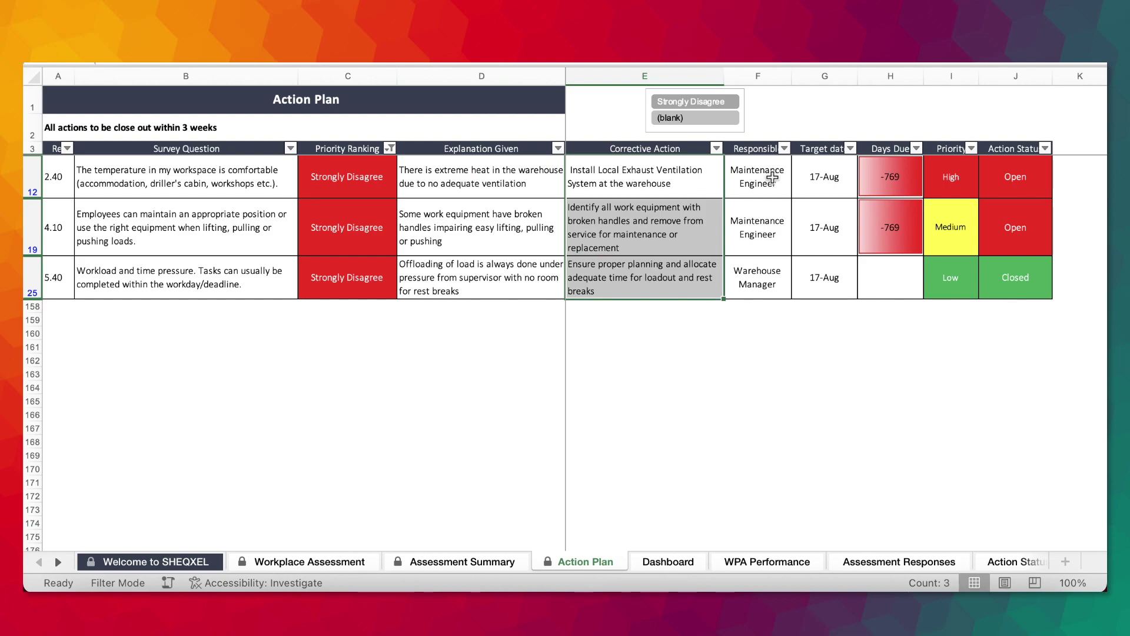
drag(786, 182, 1018, 271)
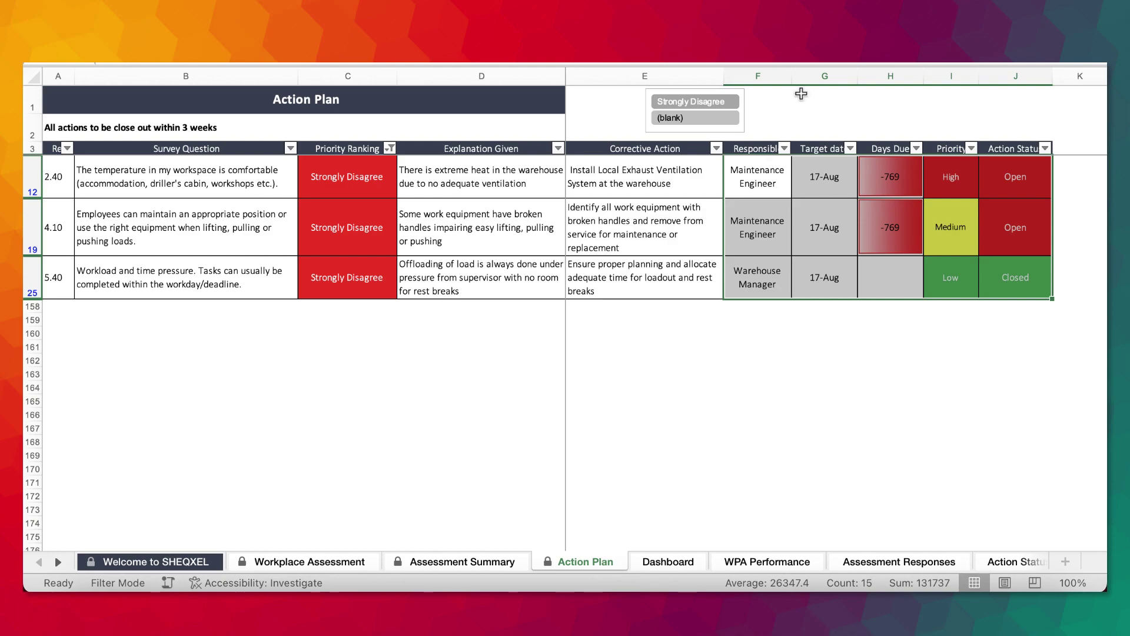
drag(601, 170, 608, 278)
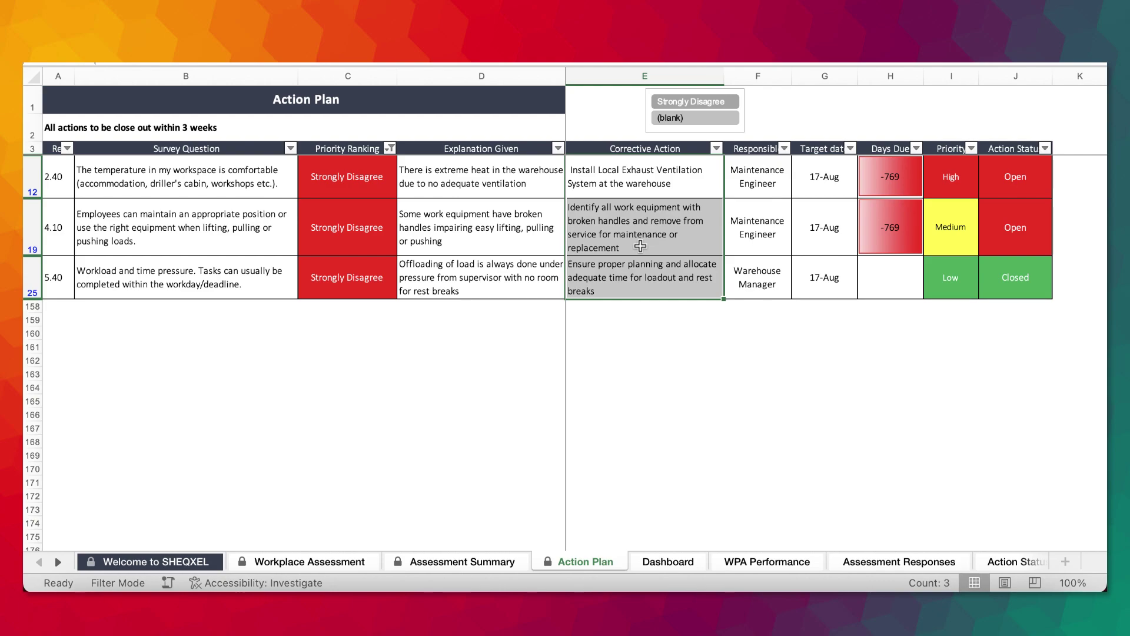
Step: Revisit the Assessment Summary and Workplace Assessment sheets, and return to the Action Plan's Strongly Disagree entries
click(477, 562)
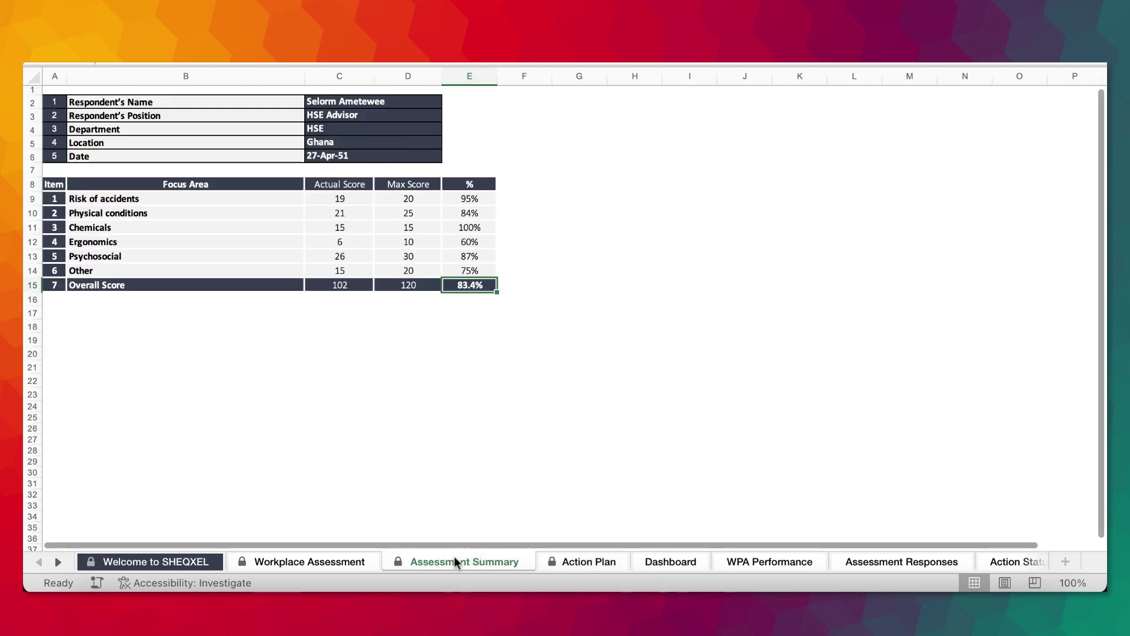
click(330, 564)
click(505, 564)
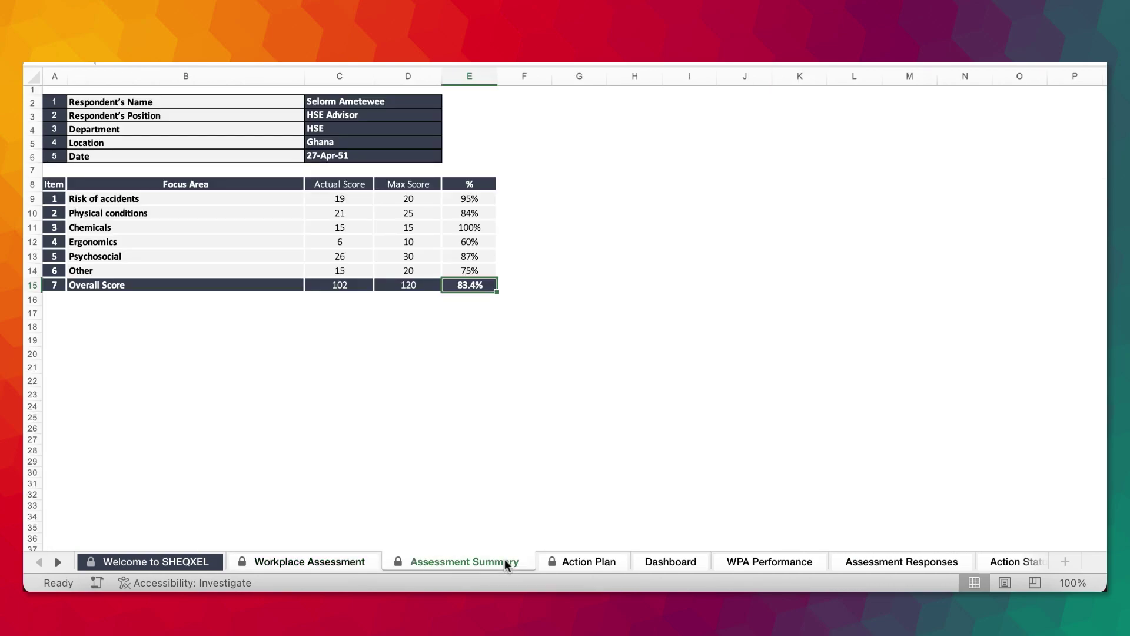
click(596, 565)
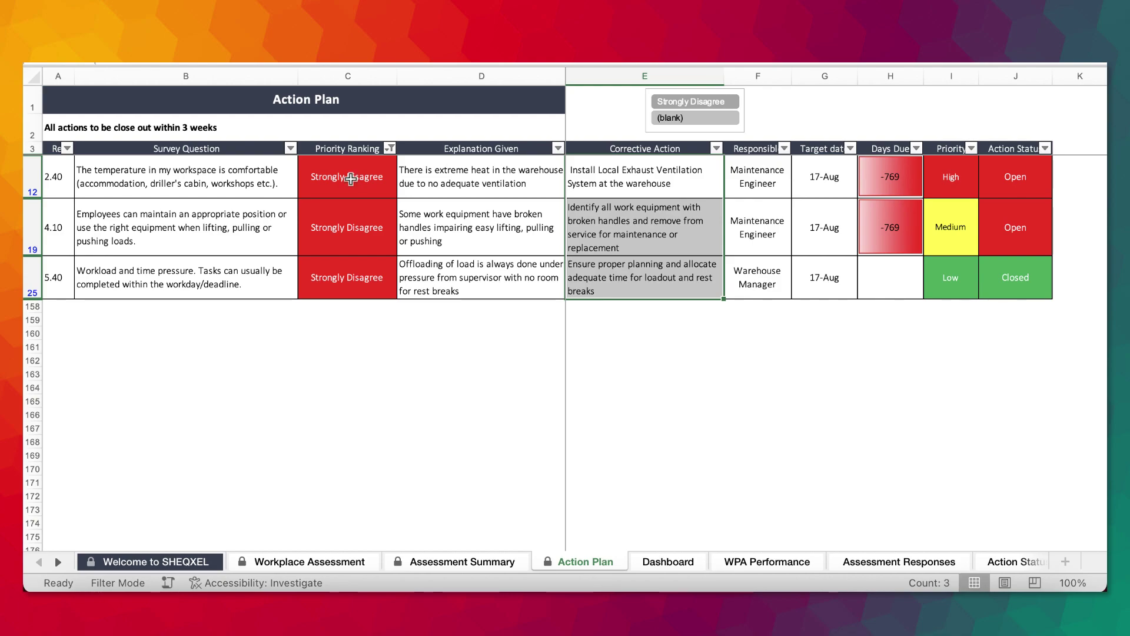
Step: Open the Dashboard sheet, refresh all its data and inspect the Assessment Scores chart
click(671, 566)
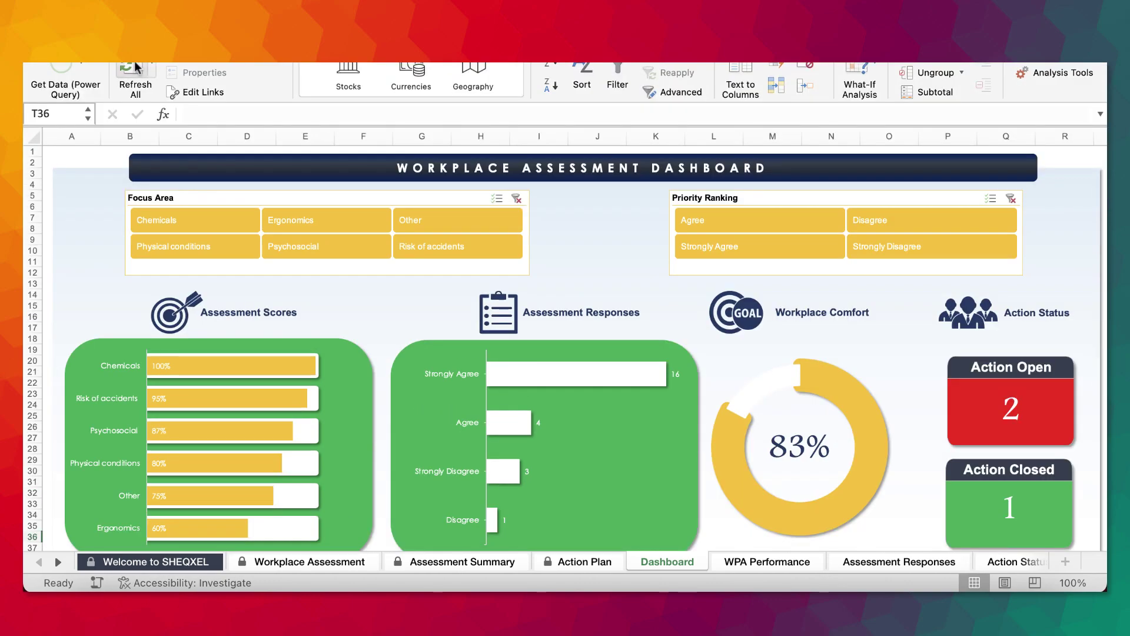
click(136, 67)
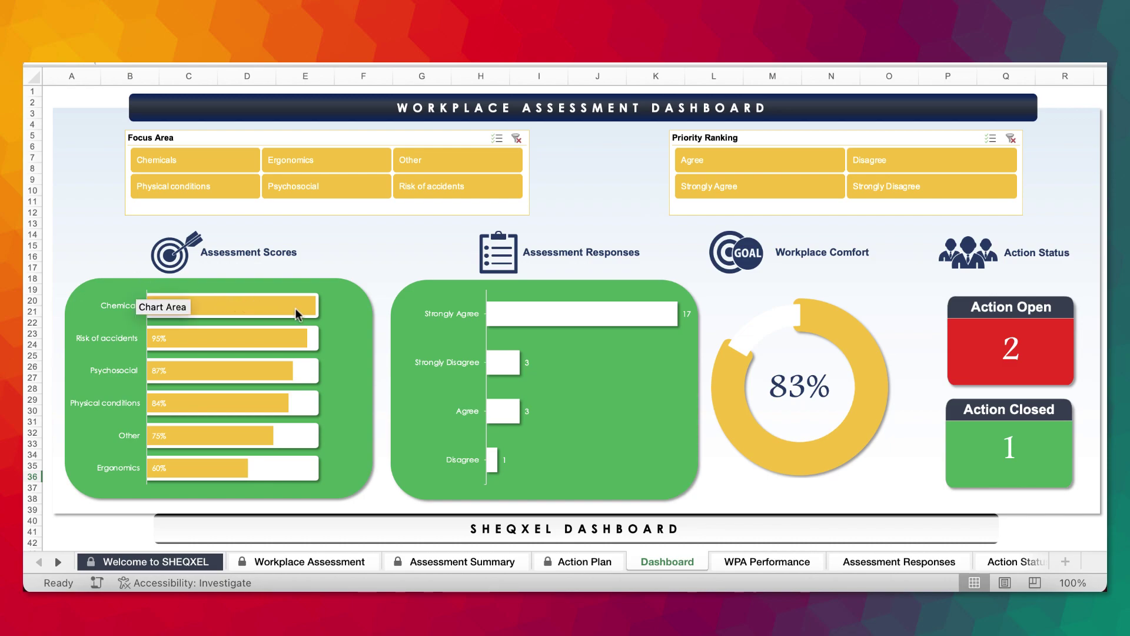
mouse_move(290, 317)
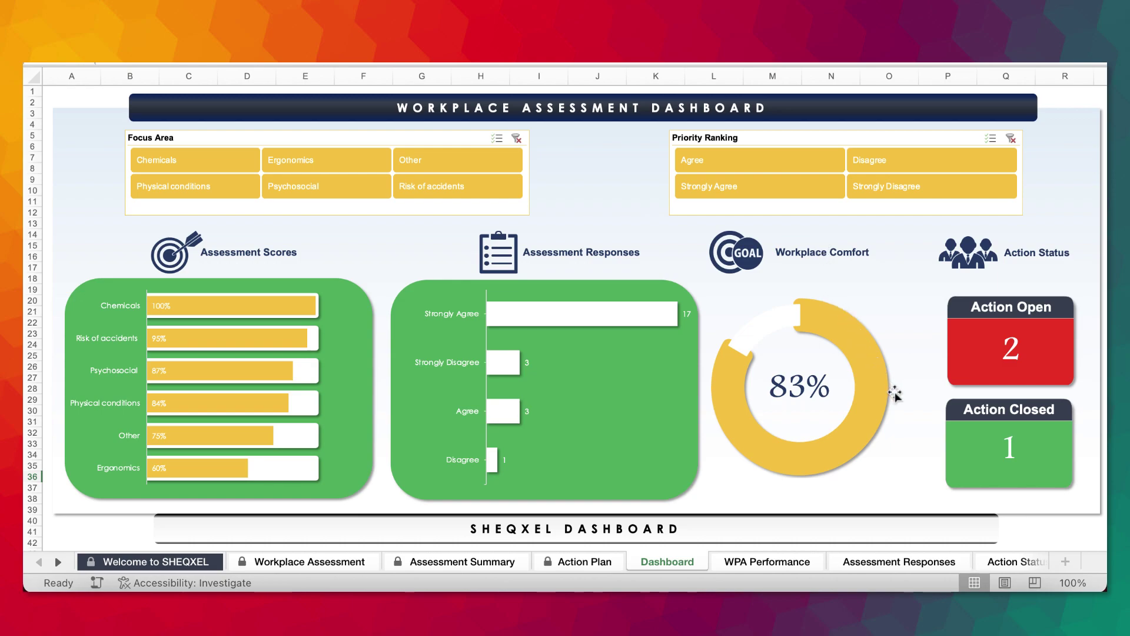
Step: Compare the Dashboard with the Action Plan, and view the WPA Performance, Assessment Responses and Action Status sheets that feed its charts
click(557, 563)
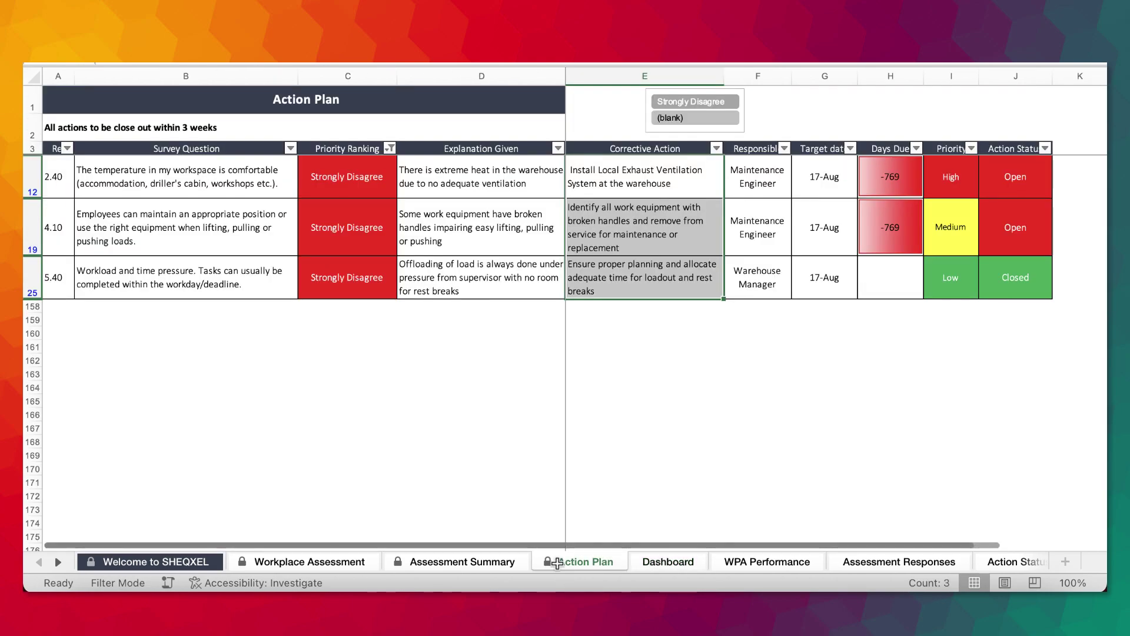
click(680, 562)
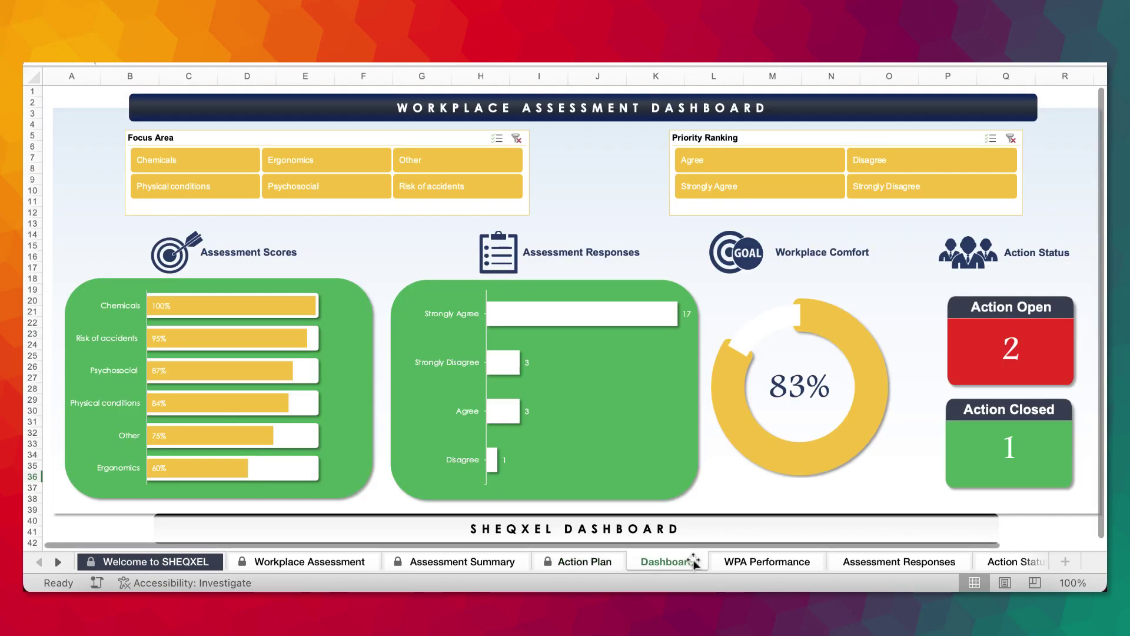
click(779, 562)
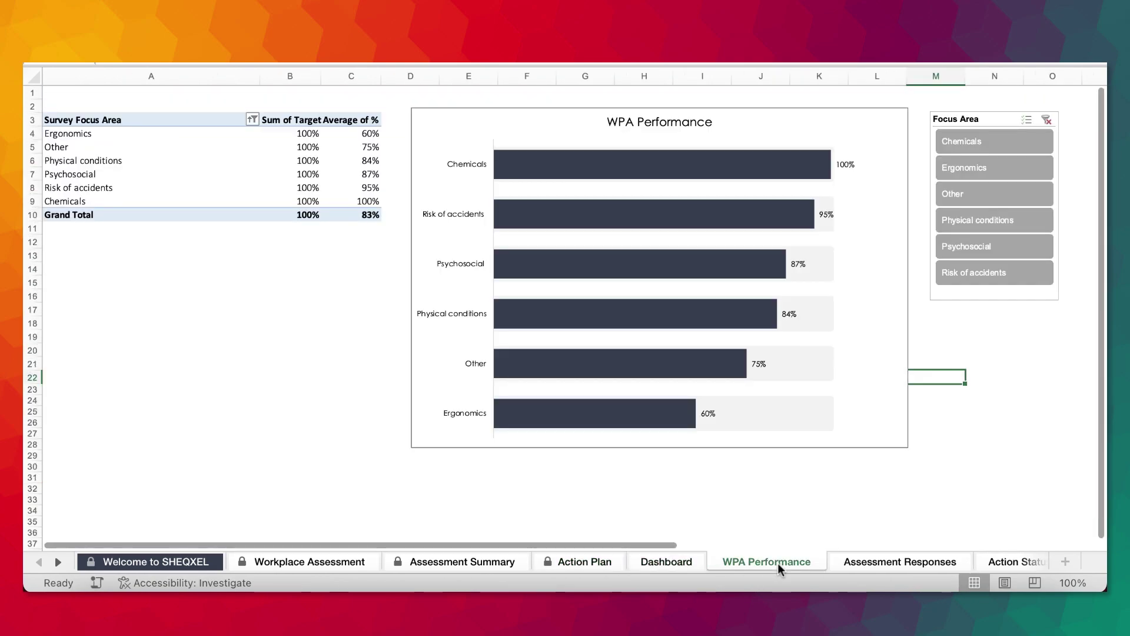
click(895, 563)
click(1007, 561)
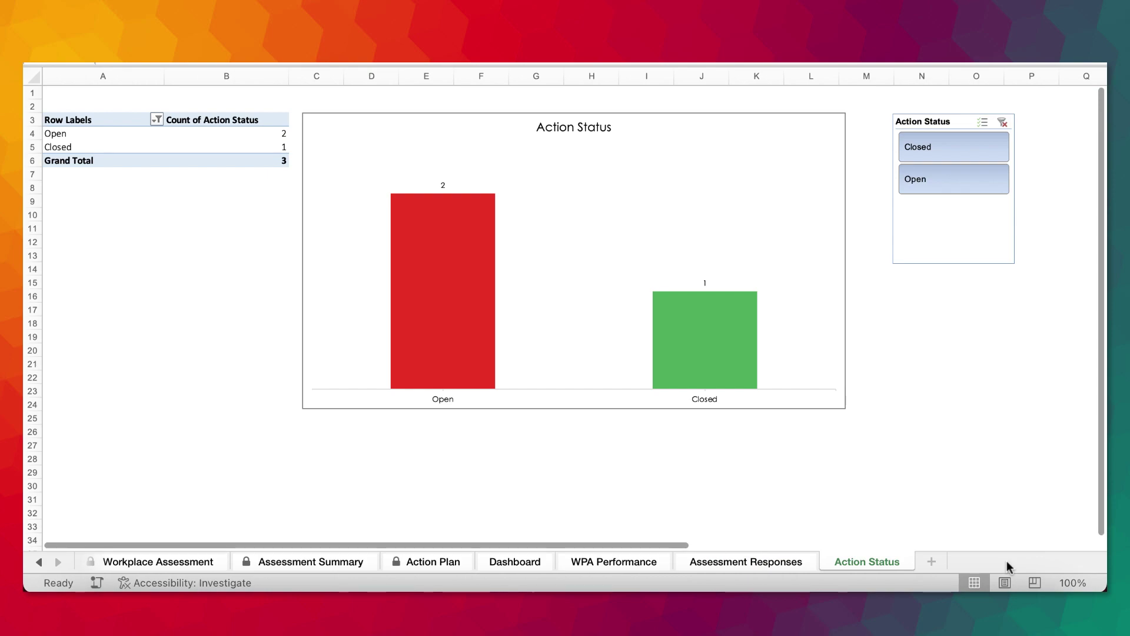
click(757, 560)
click(643, 559)
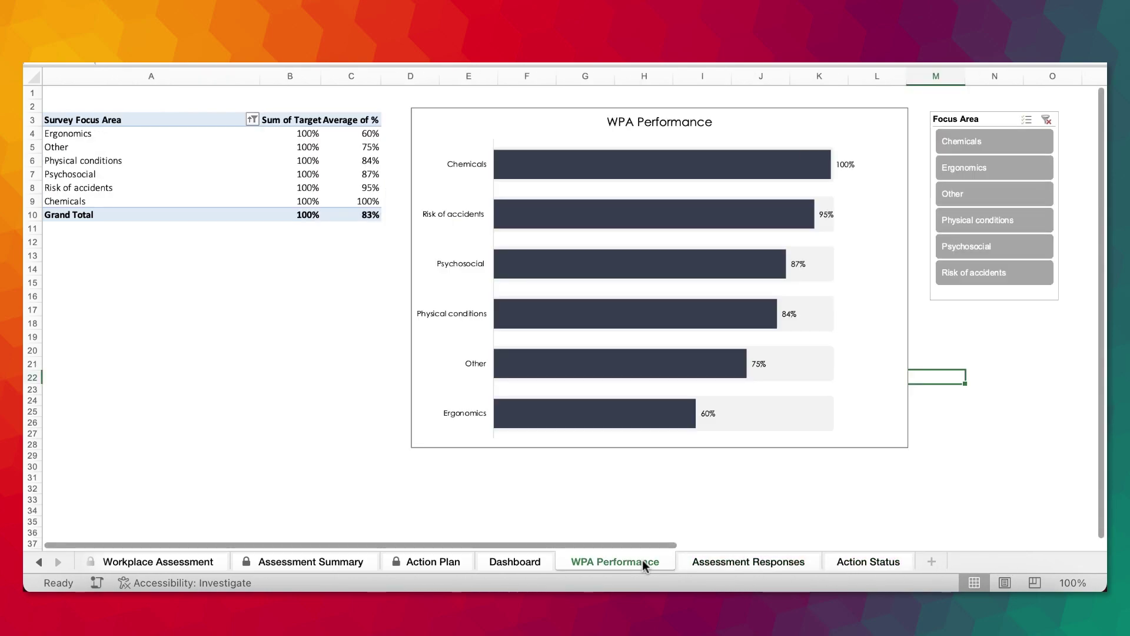
click(514, 563)
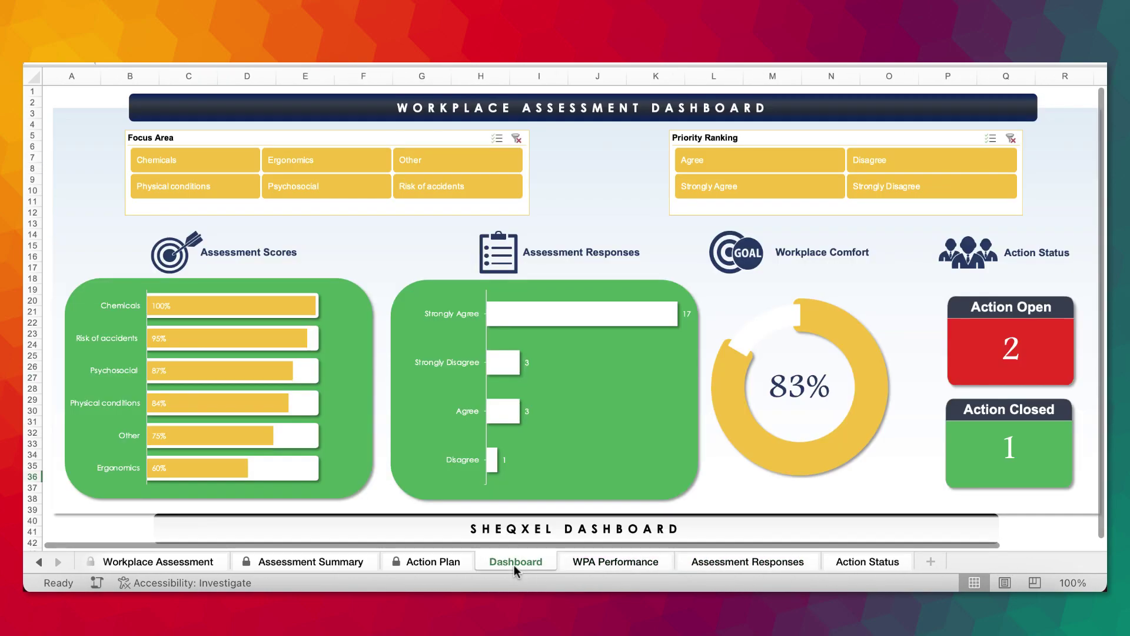
Step: Look through the rankings and explanations on the Workplace Assessment sheet, and go back to the Dashboard
click(194, 562)
scroll(668, 419, down, 3)
scroll(668, 419, down, 5)
scroll(668, 419, up, 10)
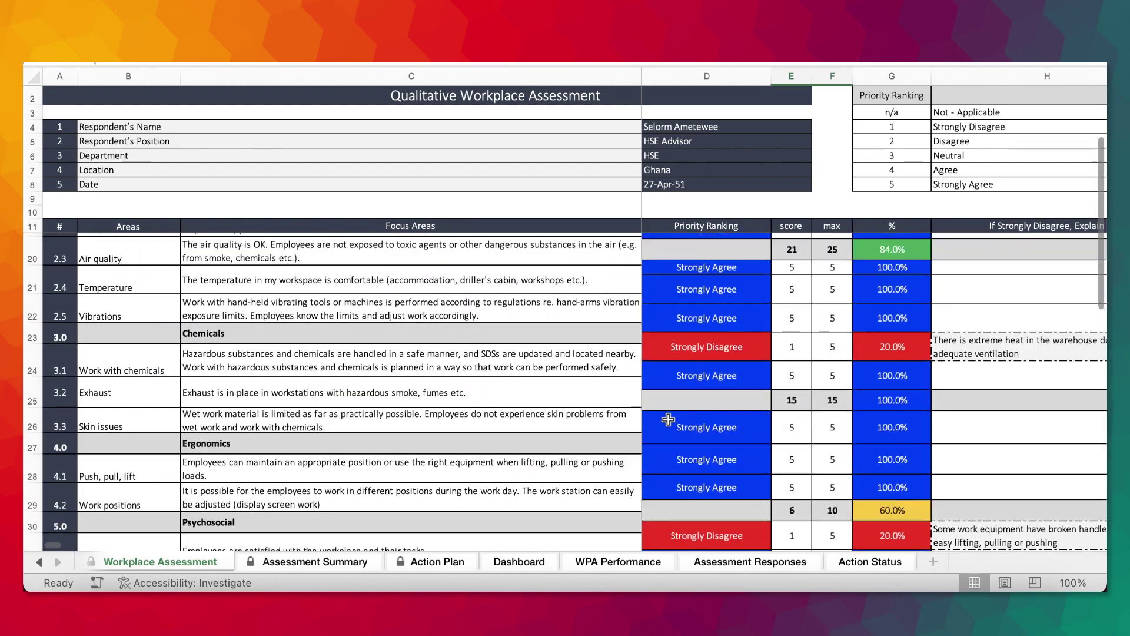
click(531, 560)
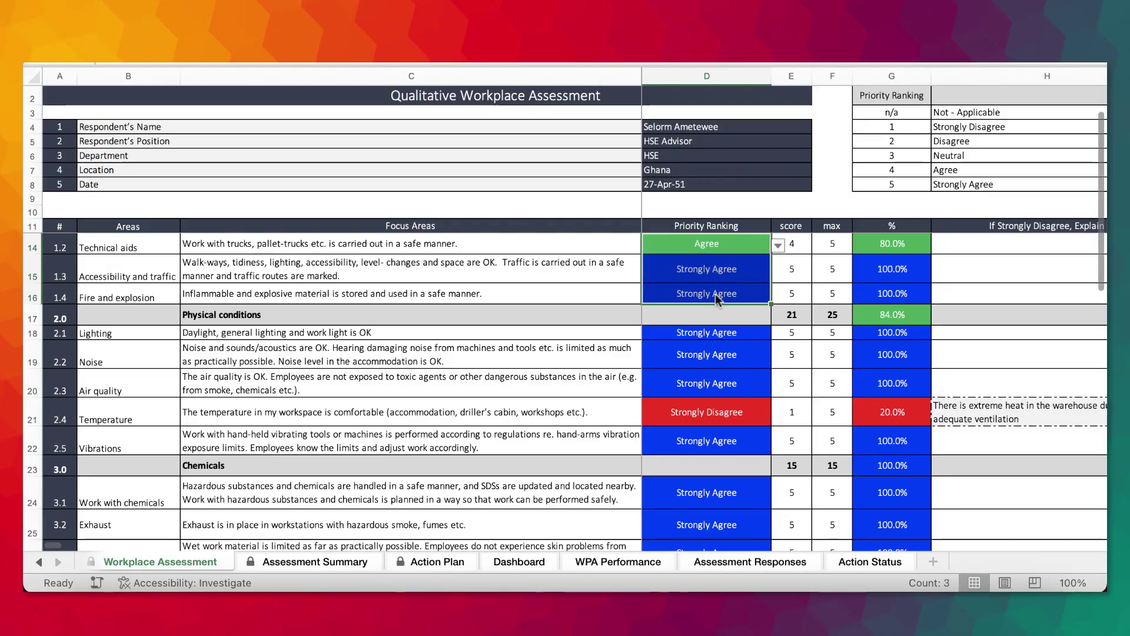
Step: On the Workplace Assessment sheet, clear the priority rankings for items 1.2 to 1.4 and for Physical conditions 2.1 to 2.5
key(Delete)
drag(719, 332, 717, 440)
scroll(716, 441, down, 5)
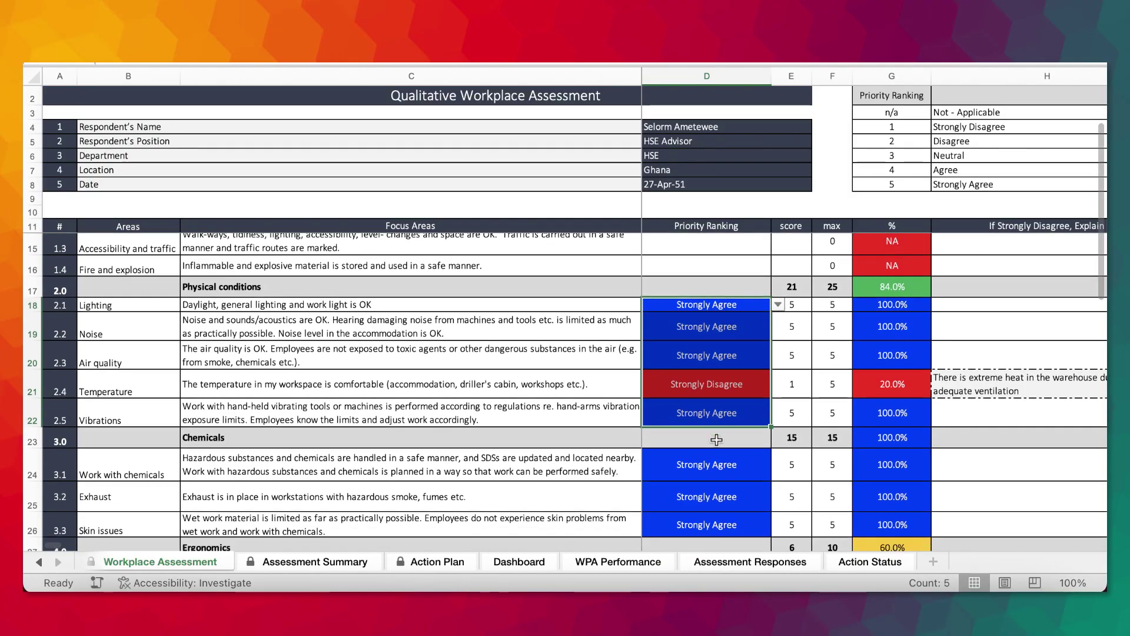
key(Delete)
Step: Clear the priority rankings for the Chemicals items 3.1 to 3.3
drag(712, 329, 715, 421)
scroll(716, 421, down, 3)
key(Delete)
Step: Clear the priority rankings for the Psychosocial items 5.1 to 5.6 and the Ergonomics items 4.1 and 4.2
scroll(715, 425, down, 2)
click(710, 350)
click(716, 405)
drag(715, 405, 716, 467)
key(Delete)
drag(719, 267, 715, 294)
key(Delete)
Step: Clear the priority rankings for all four items under Other, from New employees to Other
scroll(766, 434, up, 2)
scroll(766, 434, down, 5)
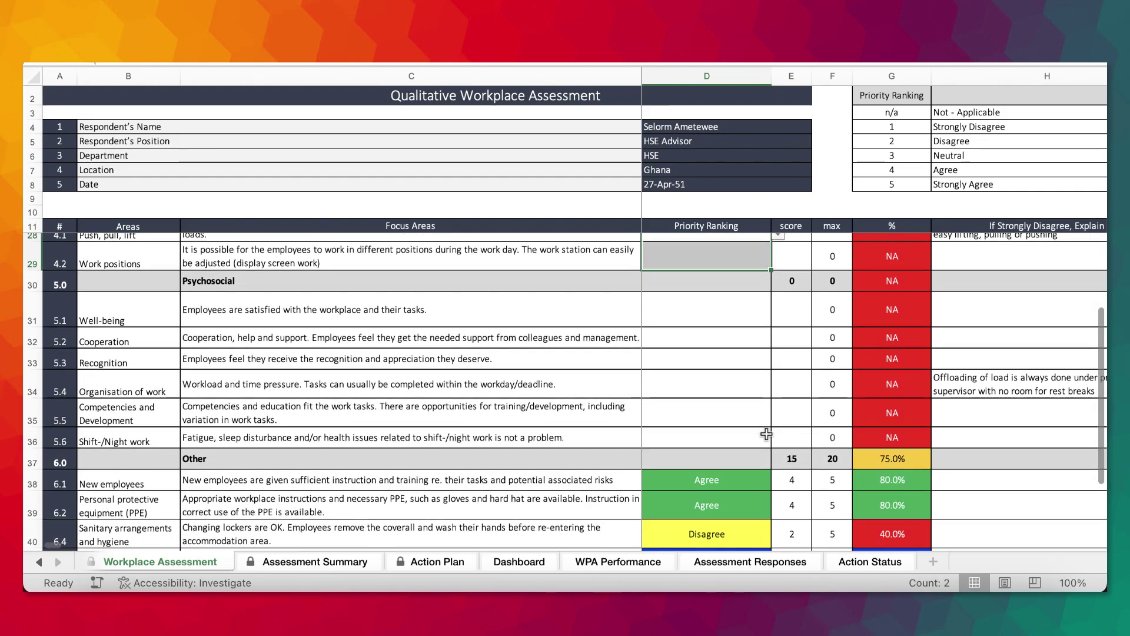
drag(712, 354, 720, 435)
key(Delete)
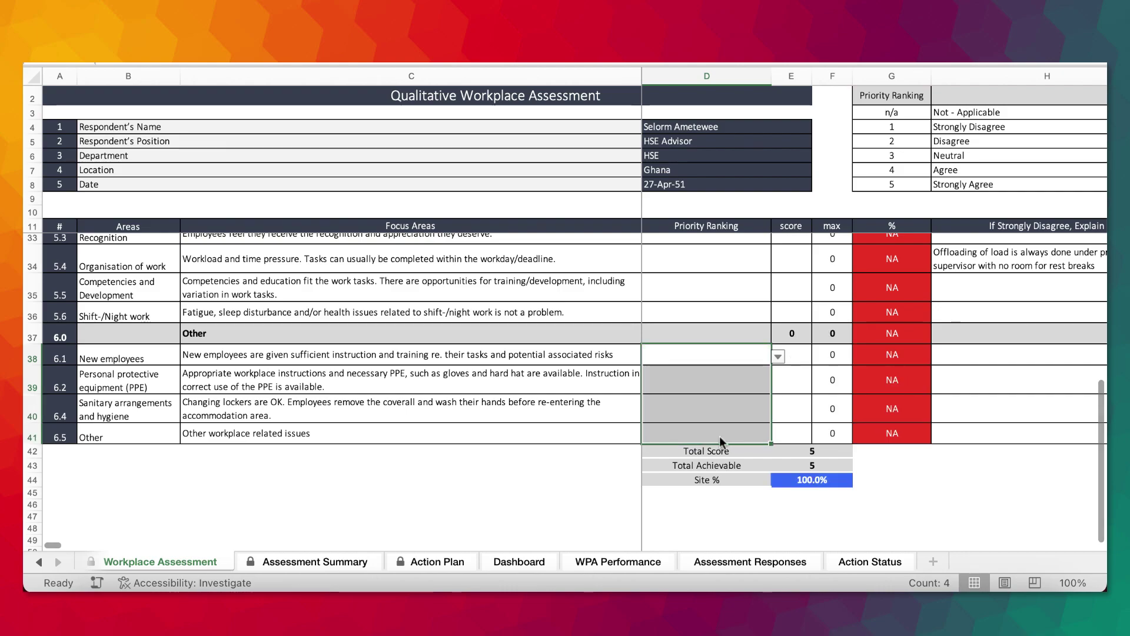
click(940, 501)
Step: Clear the remaining priority ranking for 1.1 Workplace accidents
scroll(940, 497, up, 5)
scroll(940, 497, up, 6)
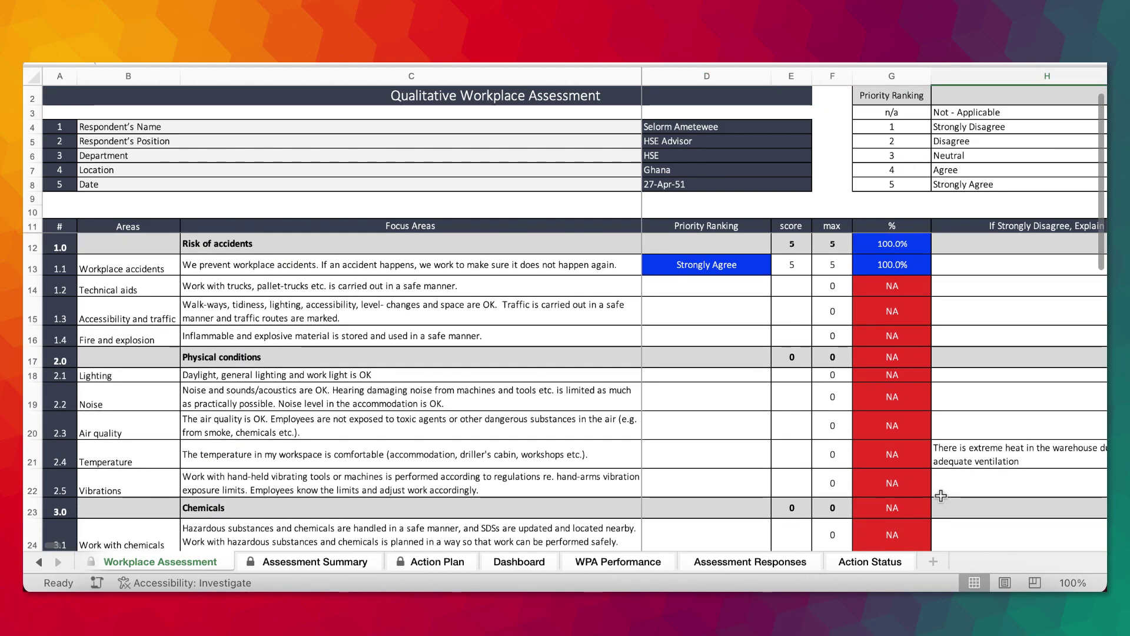
click(674, 269)
key(Delete)
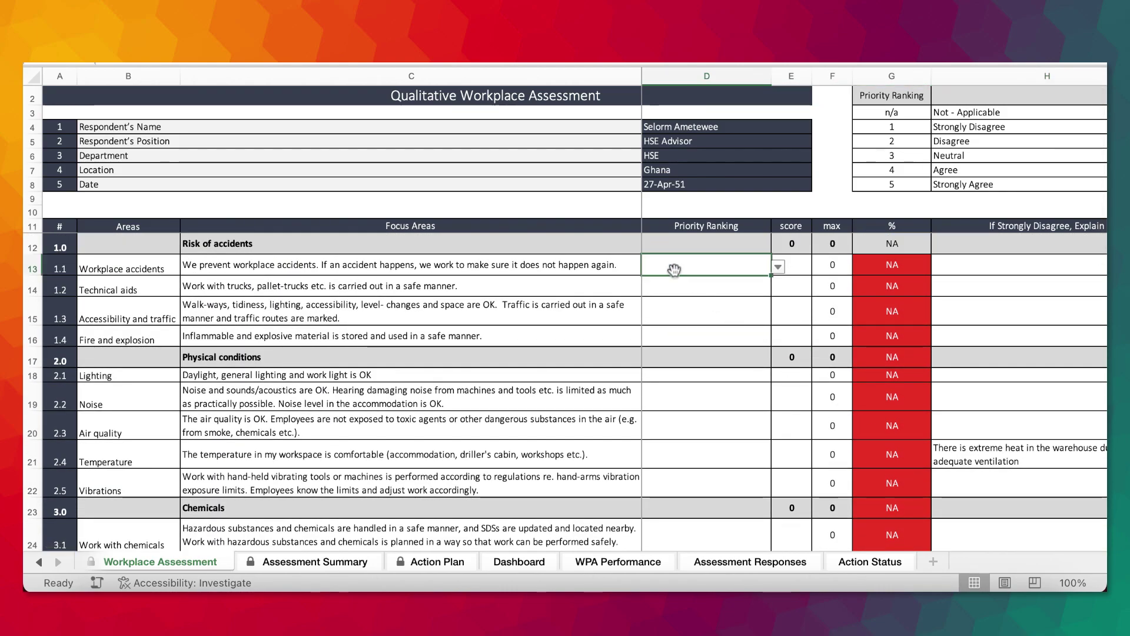
Step: Check the actual, max and percentage scores on the Assessment Summary sheet against the cleared Workplace Assessment sheet
click(328, 564)
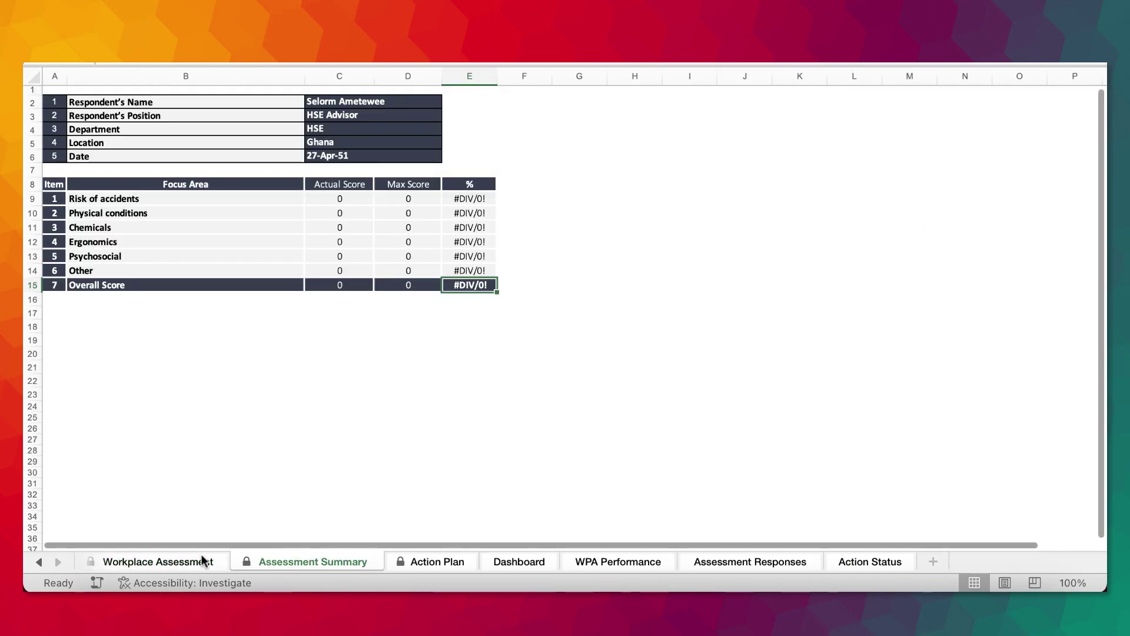
click(175, 562)
click(300, 561)
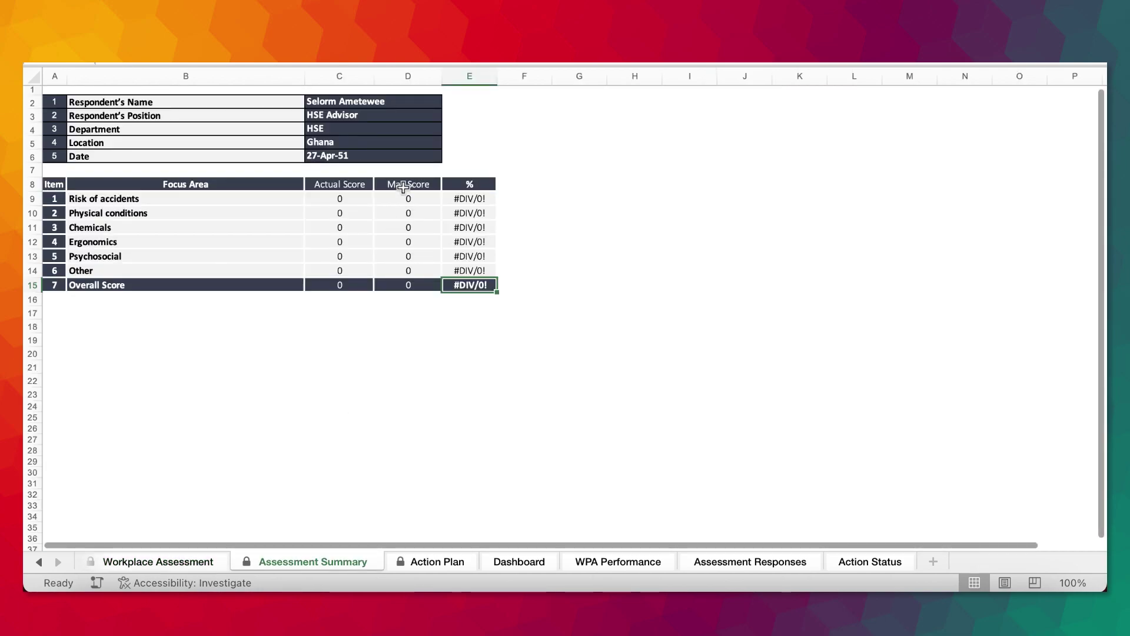
Step: On the Action Plan sheet, clear the three rows' corrective actions, responsible persons and target dates, plus their priorities and action statuses
click(439, 563)
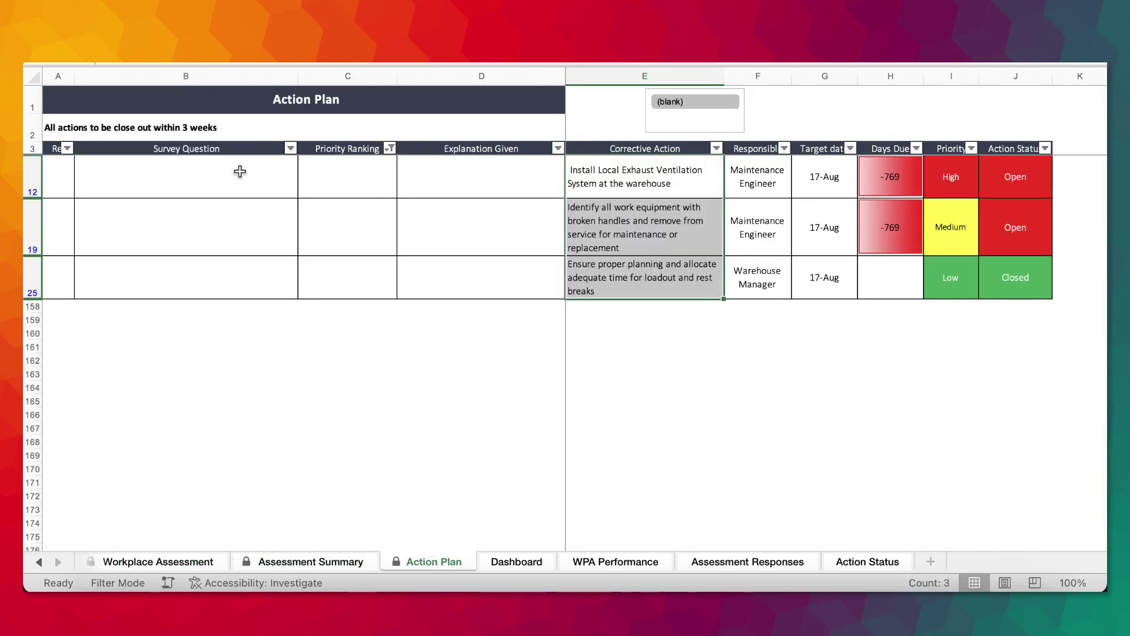
drag(648, 174, 826, 287)
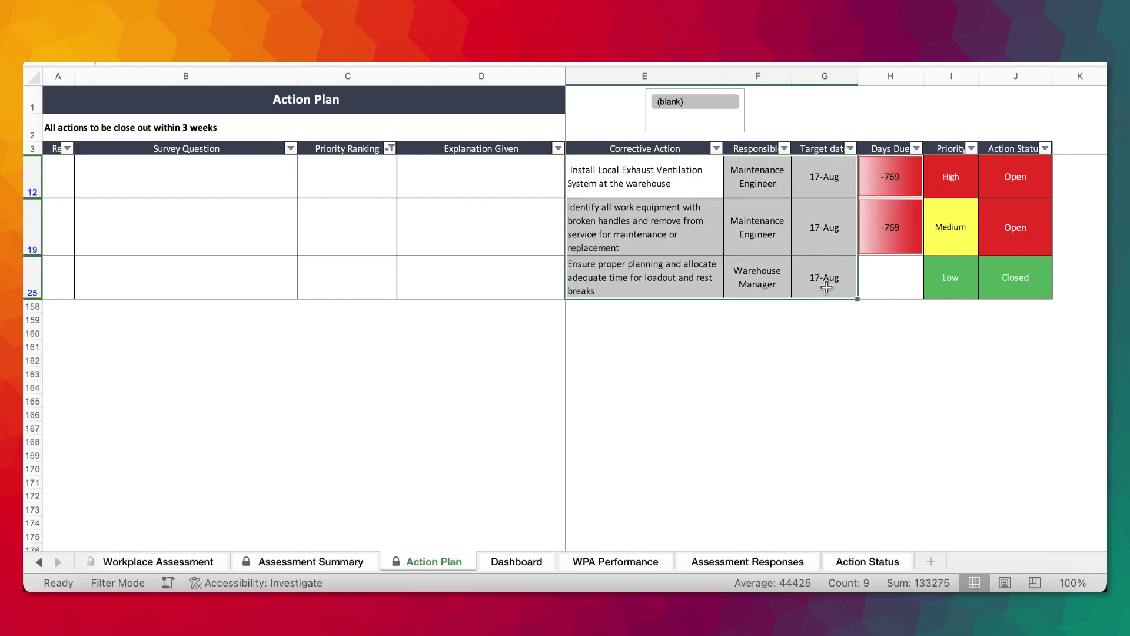
key(Delete)
drag(947, 162, 1008, 194)
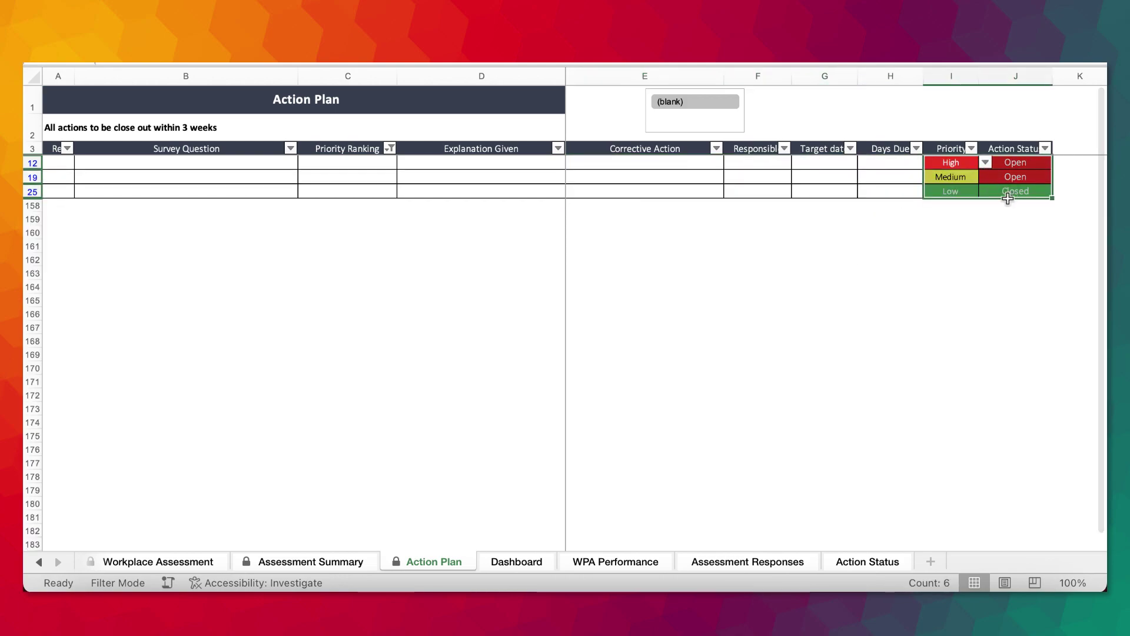
key(Delete)
Step: View the Dashboard, and look over all the focus area statements on the Workplace Assessment sheet
click(516, 562)
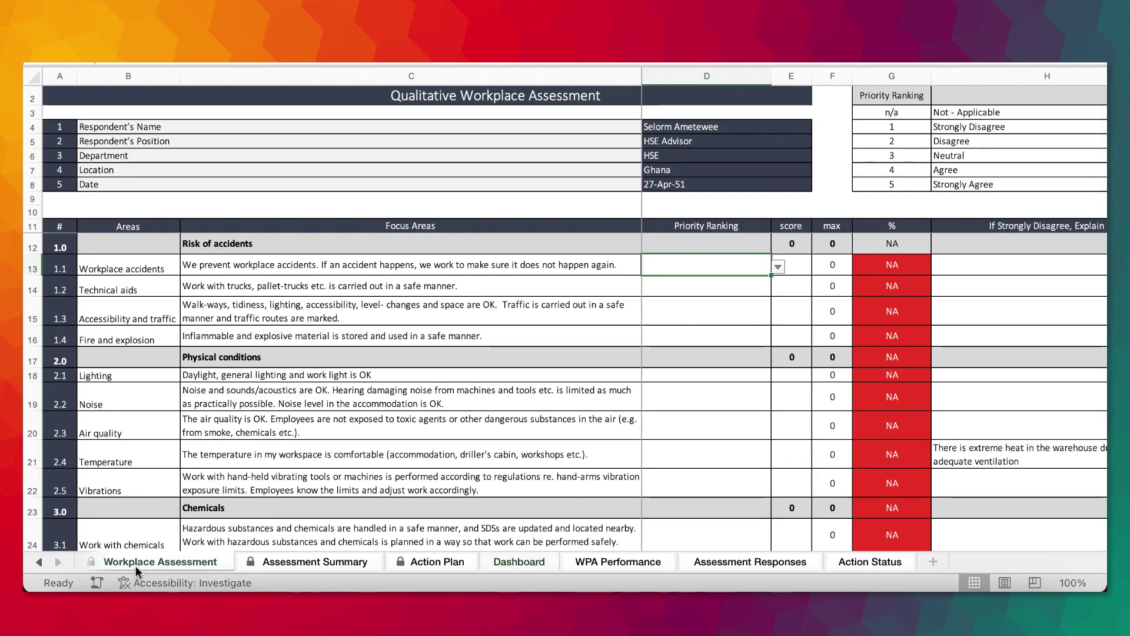
click(137, 566)
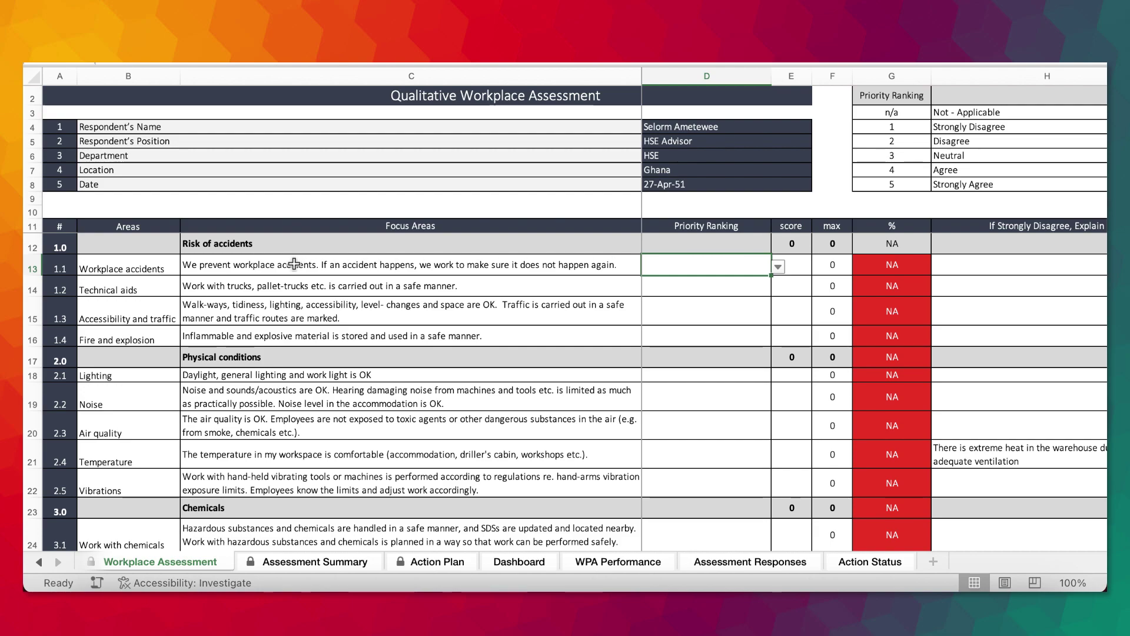
drag(298, 261, 296, 315)
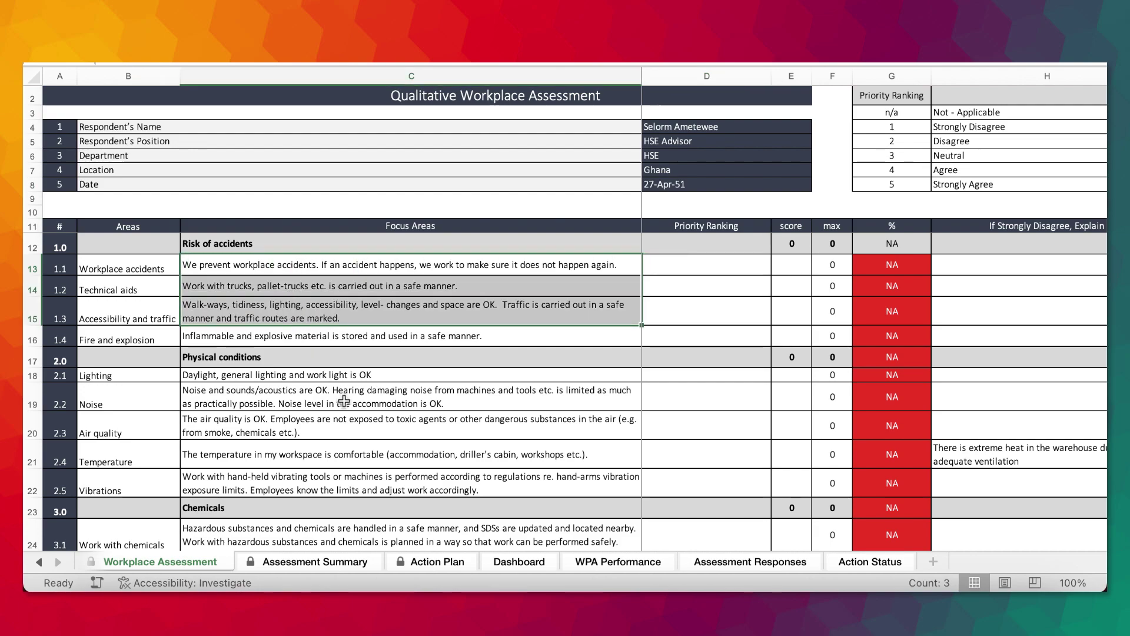
scroll(510, 486, down, 4)
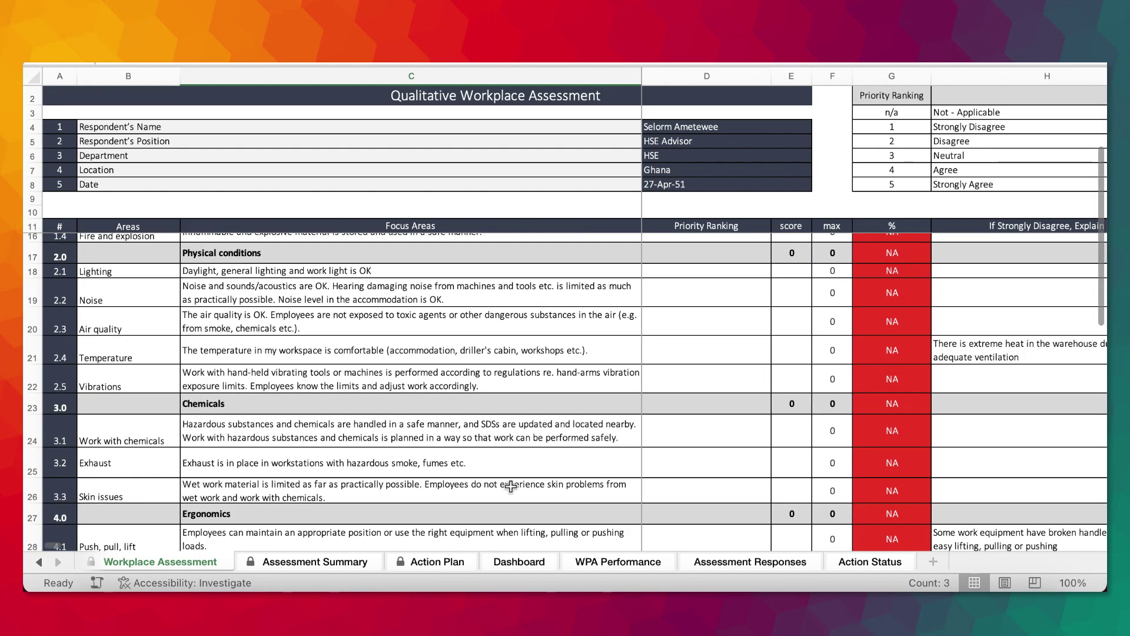
scroll(511, 486, down, 6)
scroll(511, 486, down, 2)
scroll(529, 465, up, 10)
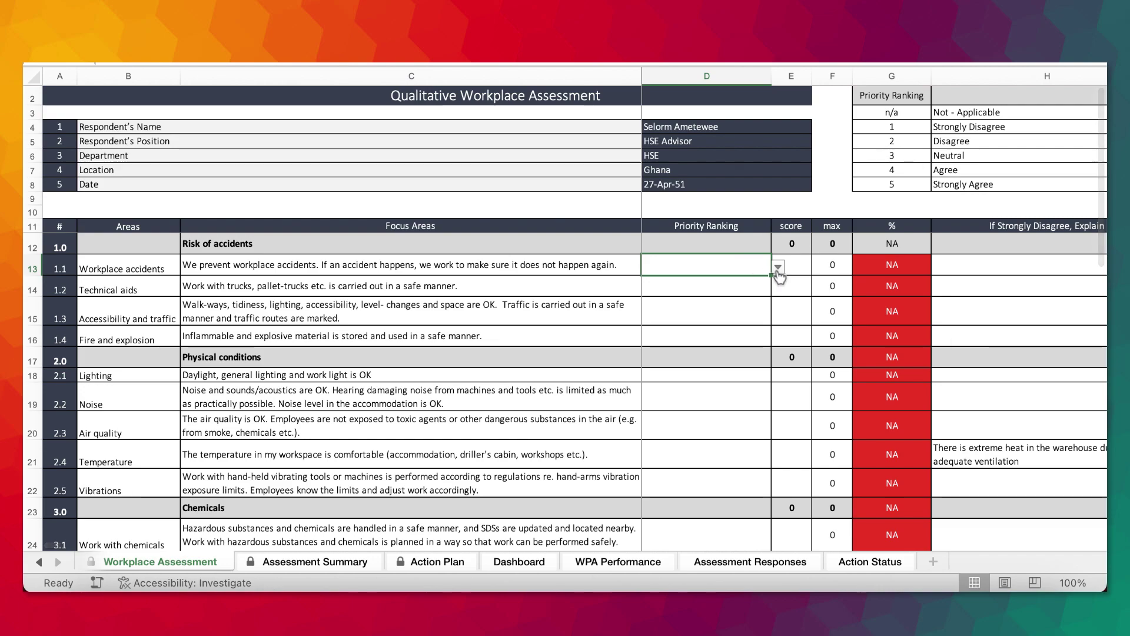
Step: Rank 1.1 Workplace accidents as Strongly Disagree, and include the blank entries in the Action Plan's priority ranking filter
click(779, 267)
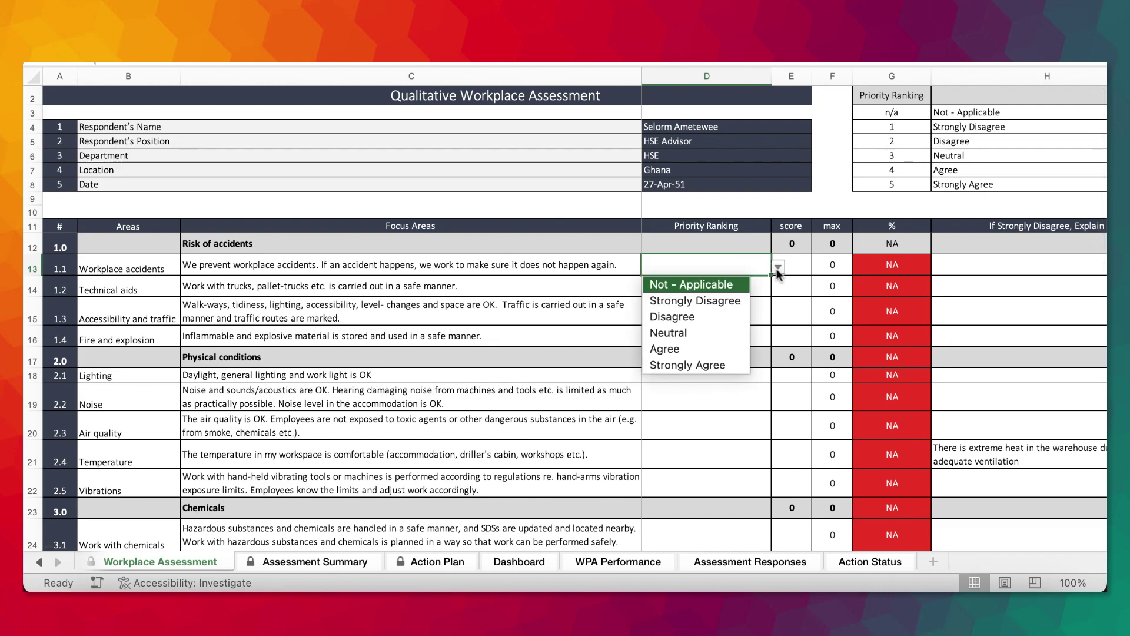
click(693, 302)
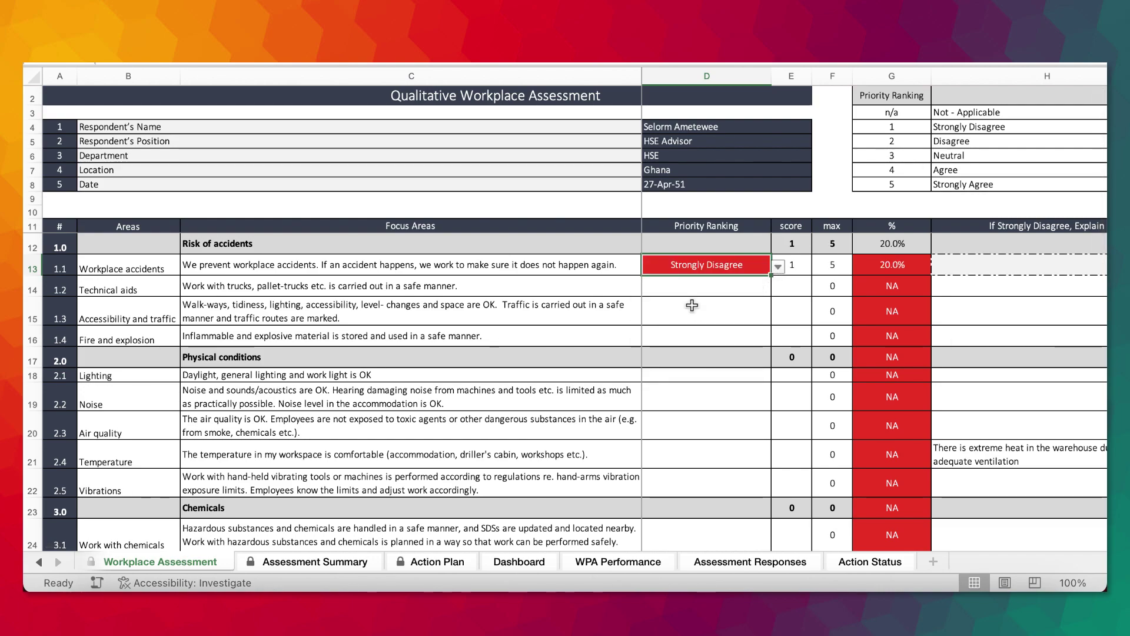
click(310, 564)
click(463, 570)
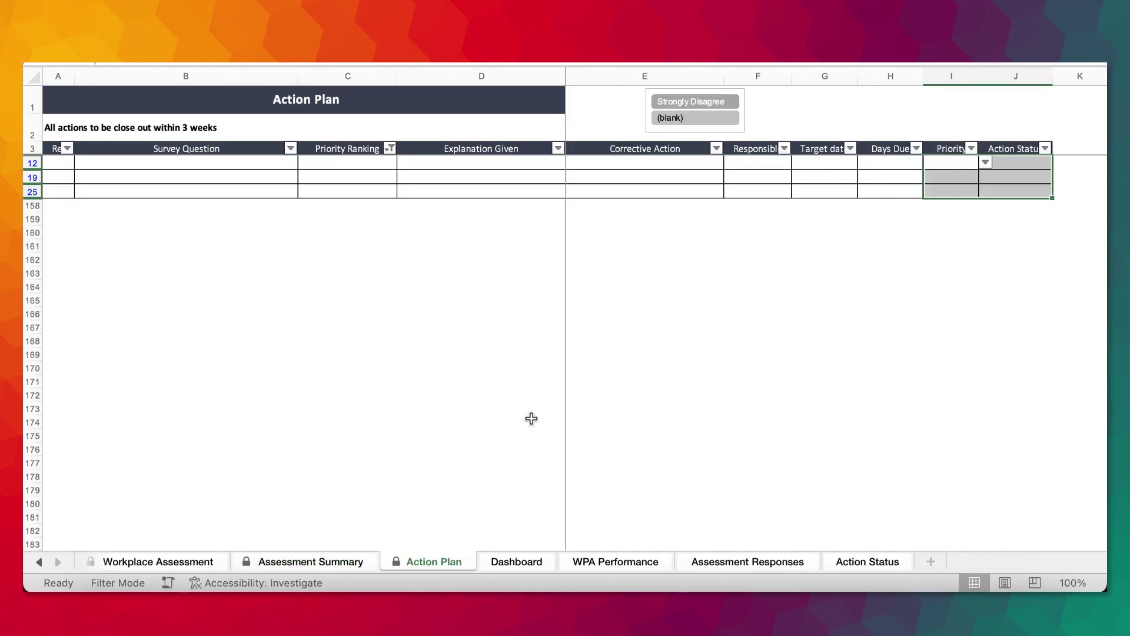
click(680, 119)
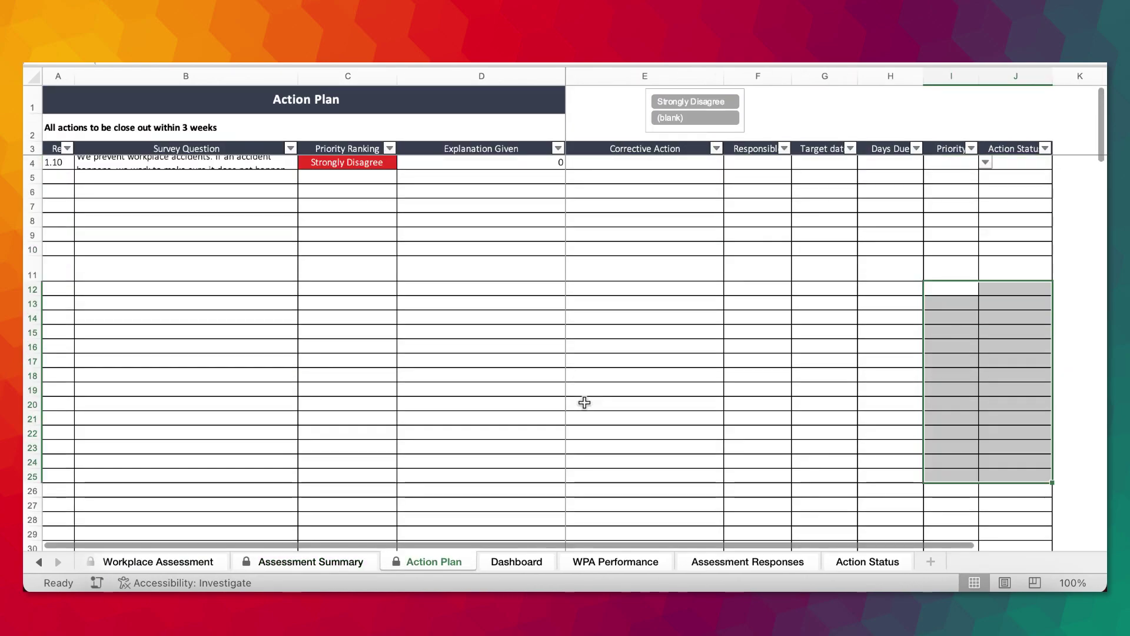
double_click(34, 170)
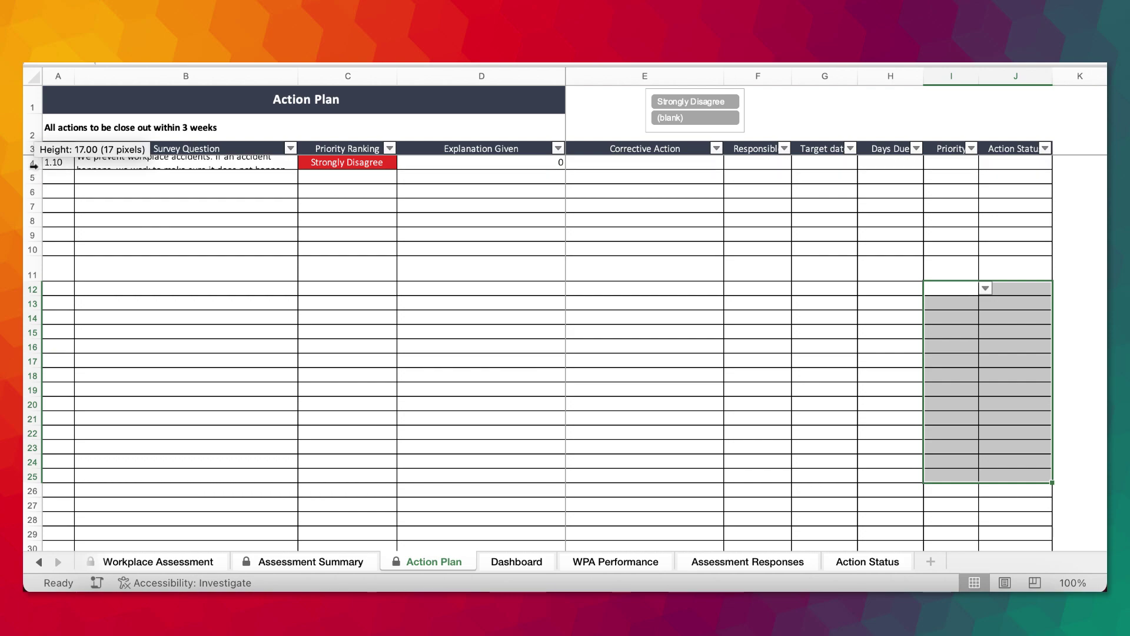
Step: On the Workplace Assessment sheet, fill the Strongly Disagree ranking down from 1.1 to items 1.2, 1.3 and 1.4
click(156, 563)
drag(736, 265, 732, 345)
key(ctrl+d)
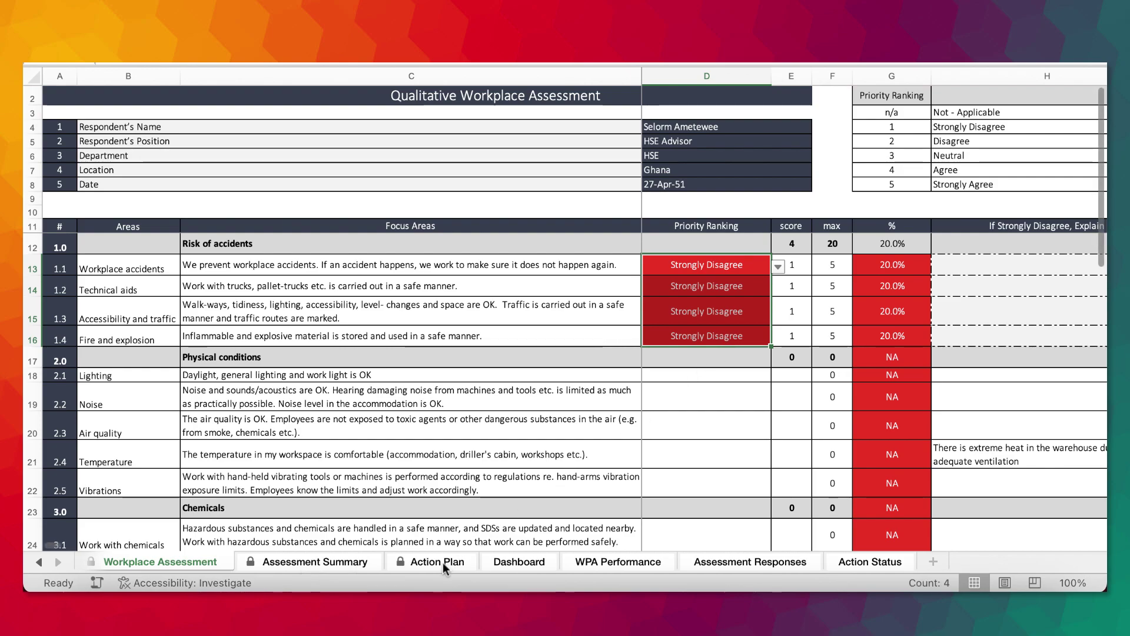
Step: Autofit the heights of rows 4 to 8 on the Action Plan sheet to their survey questions
click(442, 563)
drag(34, 176, 33, 249)
double_click(37, 213)
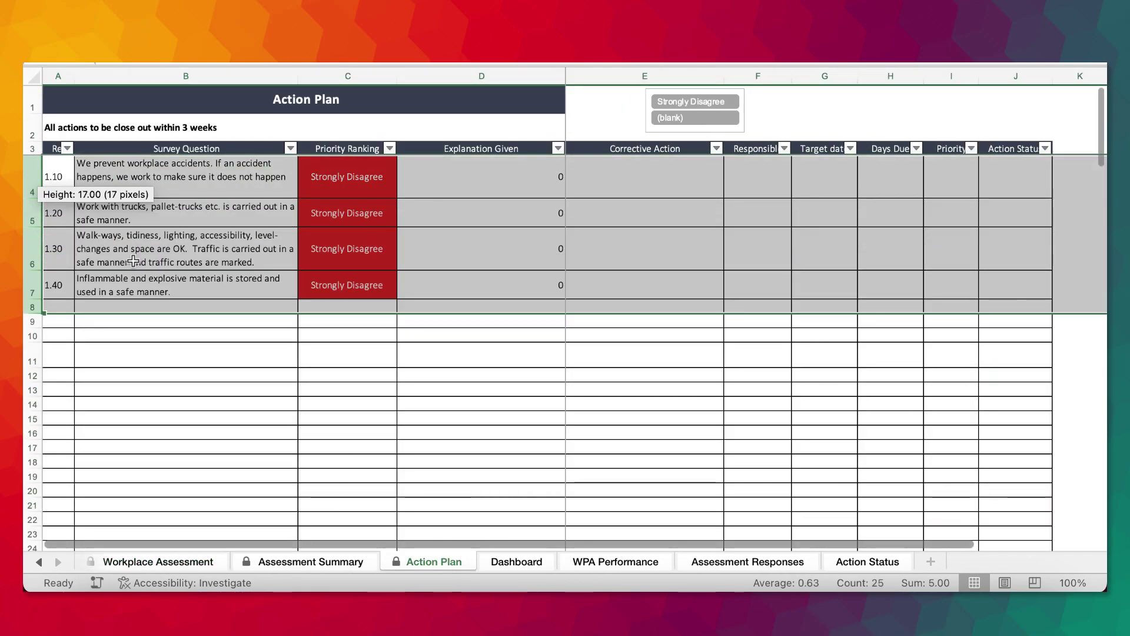
click(412, 404)
Step: Undo the recent changes step by step until the sample priority rankings and Action Plan entries are restored
click(192, 563)
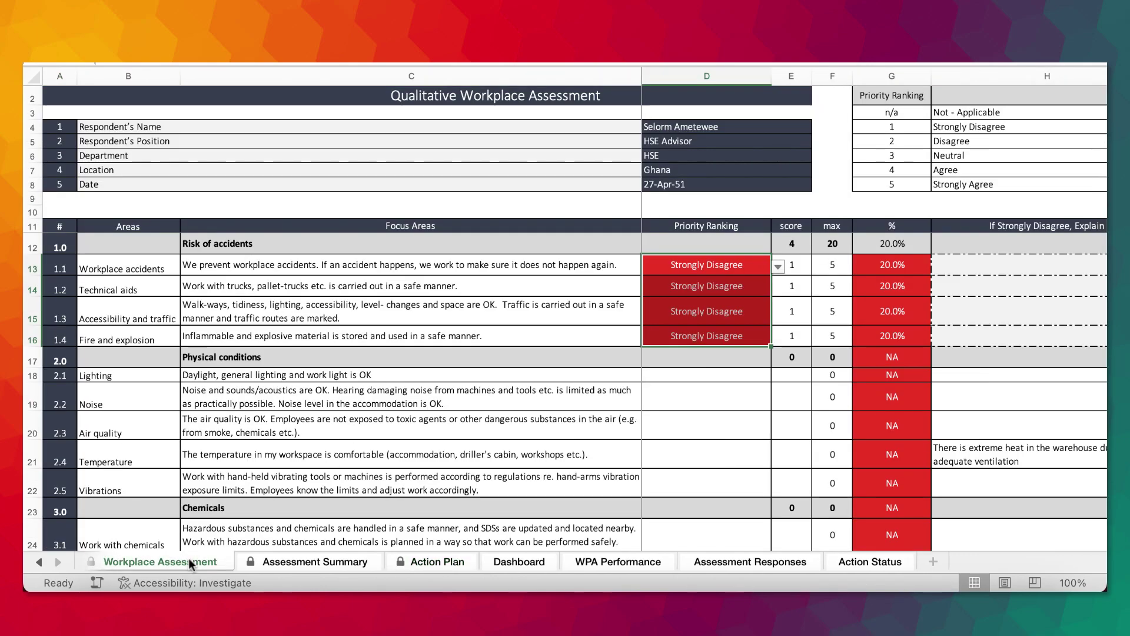
key(Delete)
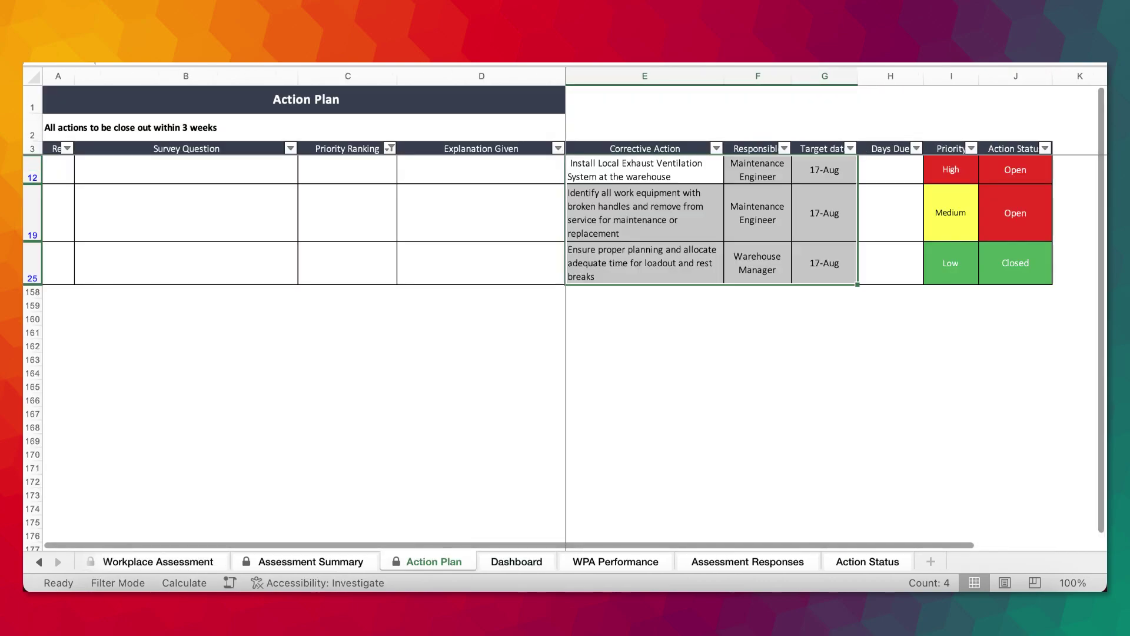
scroll(565, 354, down, 5)
drag(706, 351, 707, 479)
key(cmd+z)
key(cmd+z)
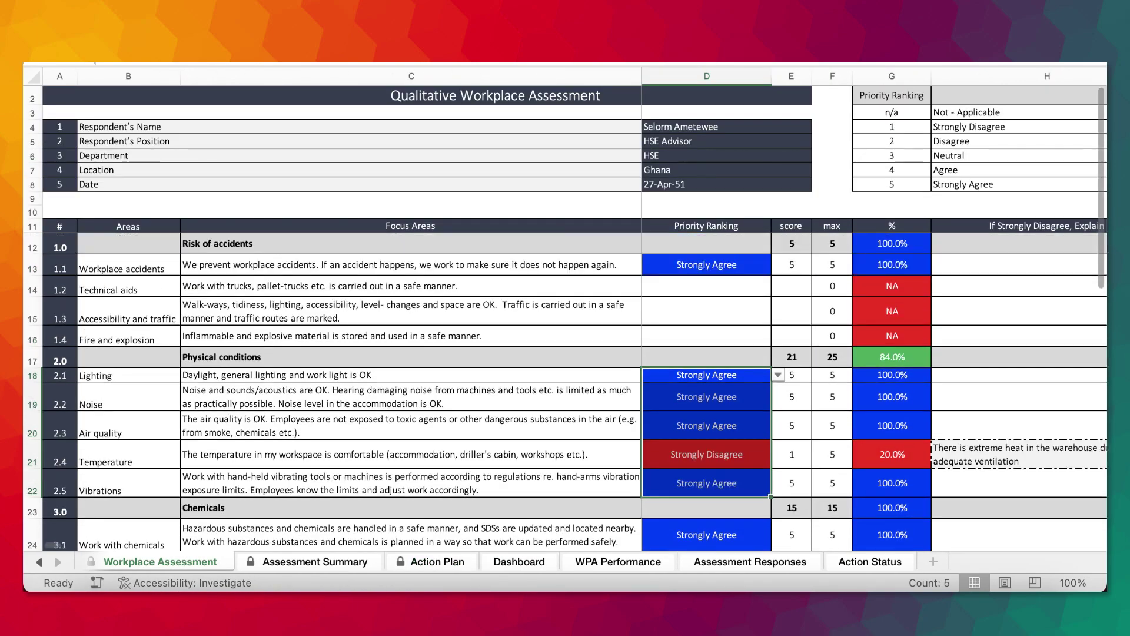
key(cmd+z)
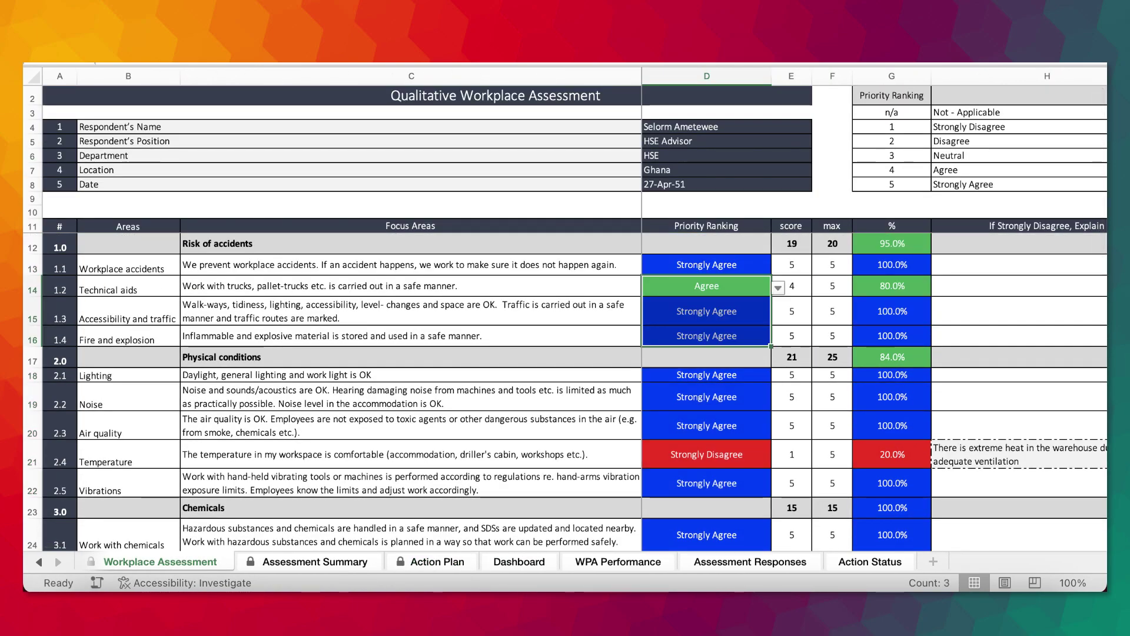
scroll(873, 383, down, 2)
scroll(873, 383, down, 3)
key(cmd+z)
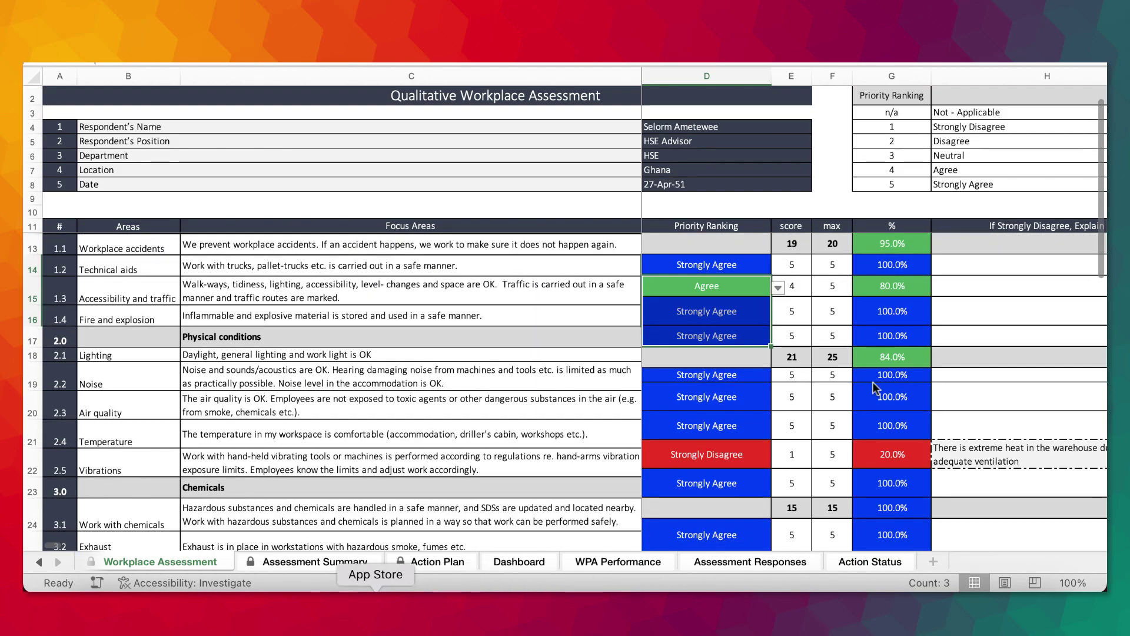
Step: Look over the assessment scores, responses, workplace comfort and action status on the Dashboard, and return to the Workplace Assessment sheet
click(495, 560)
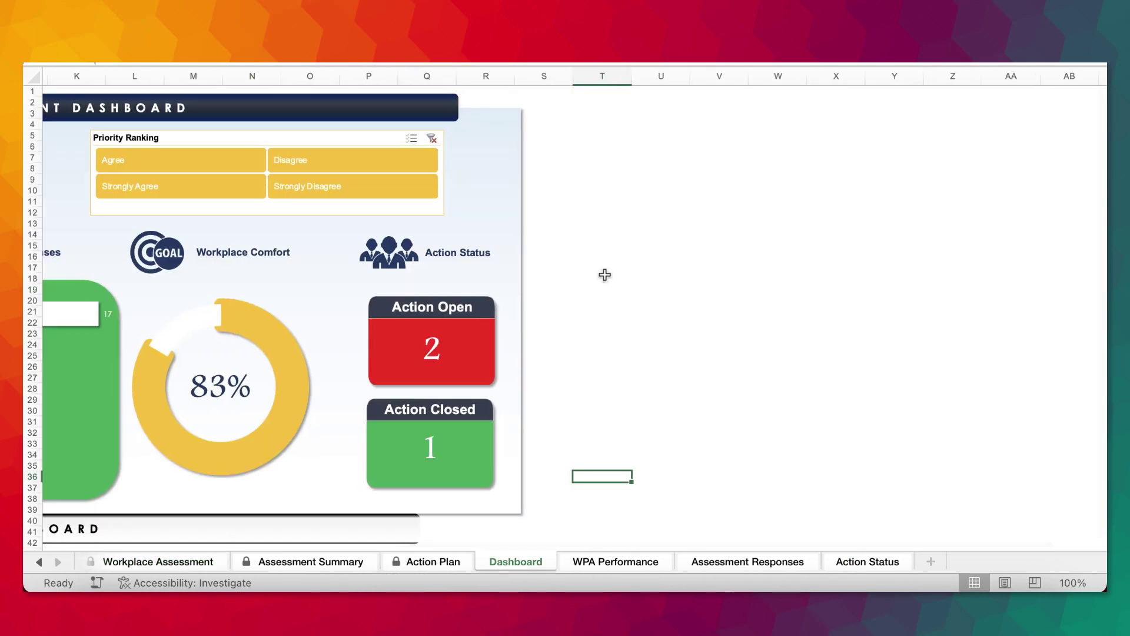
scroll(601, 273, left, 10)
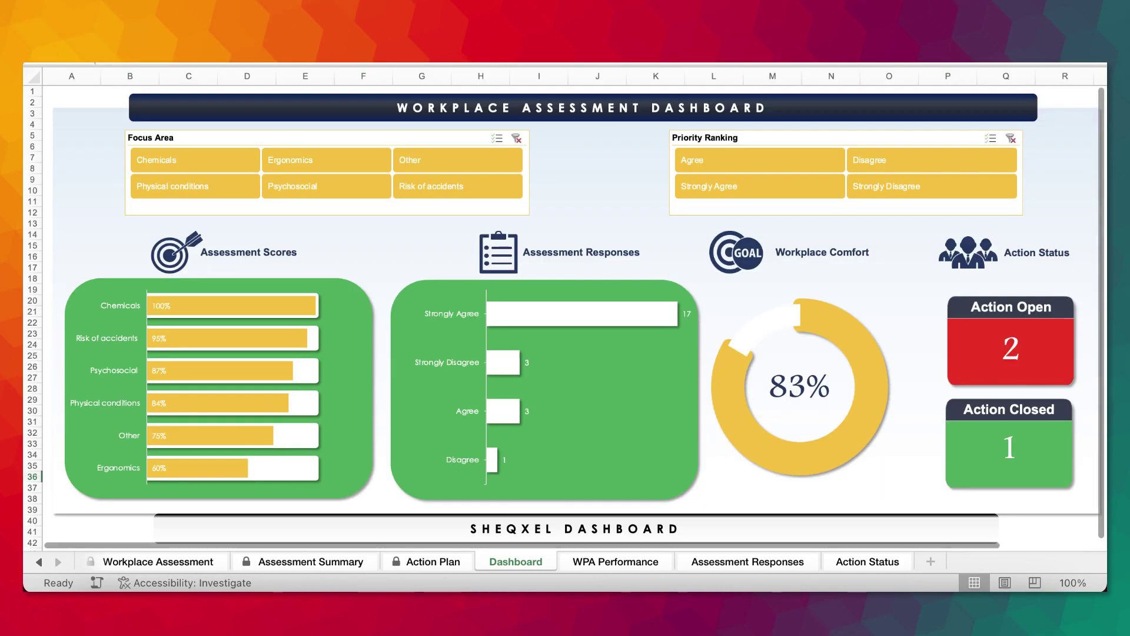
click(74, 565)
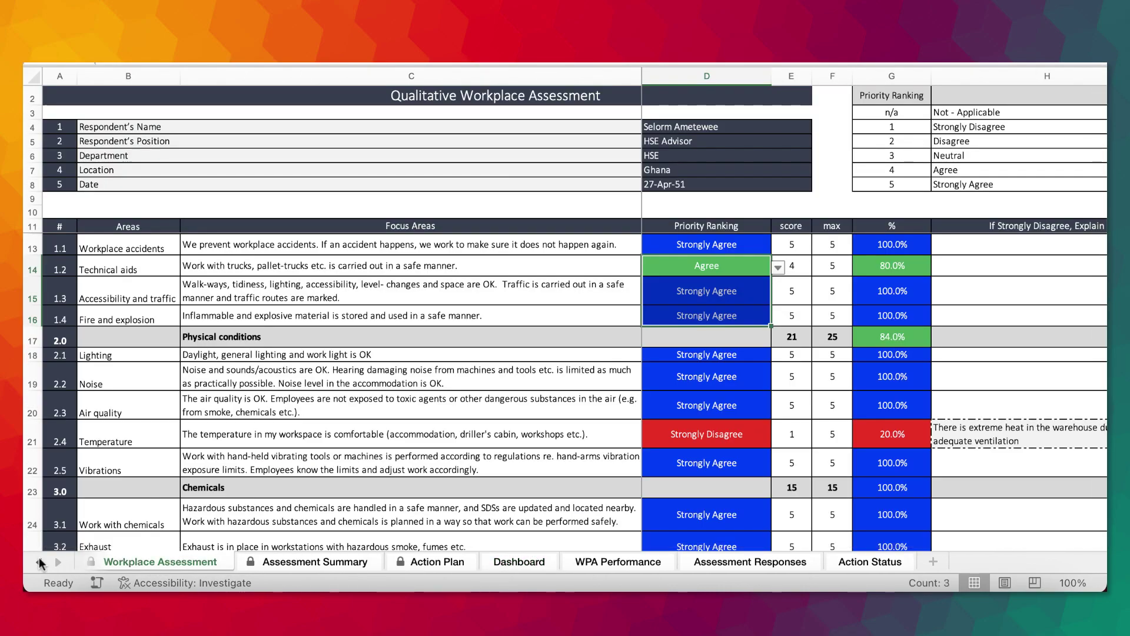
click(158, 561)
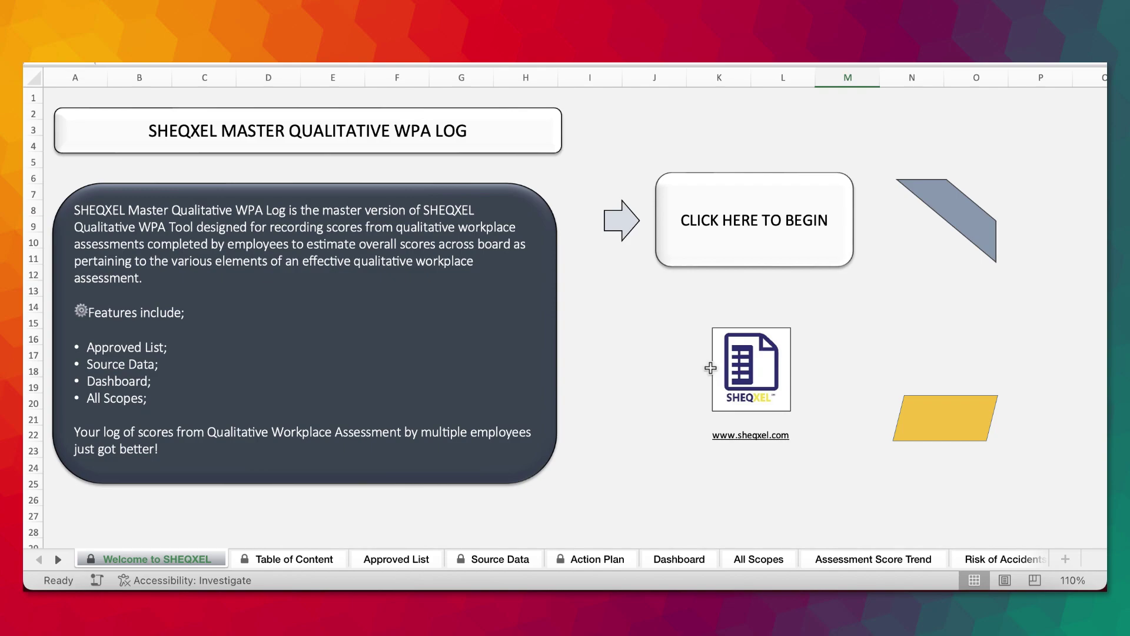
Step: In the Qualitative Workplace Assessment Tool workbook, highlight the six focus area percentages on the Assessment Summary sheet
mouse_move(150, 68)
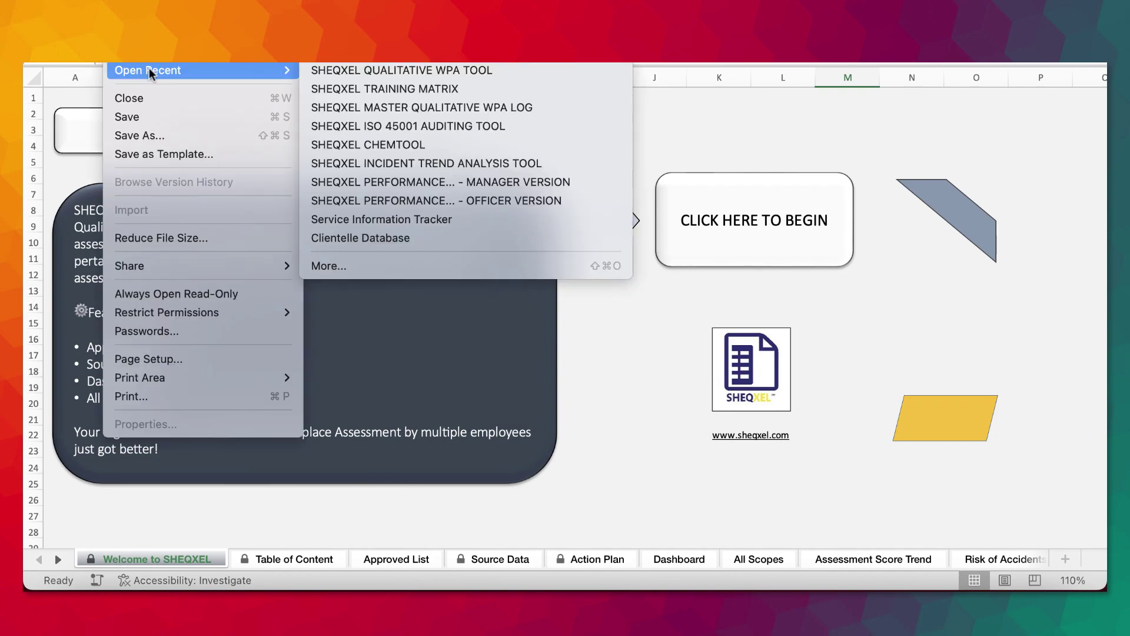
click(722, 340)
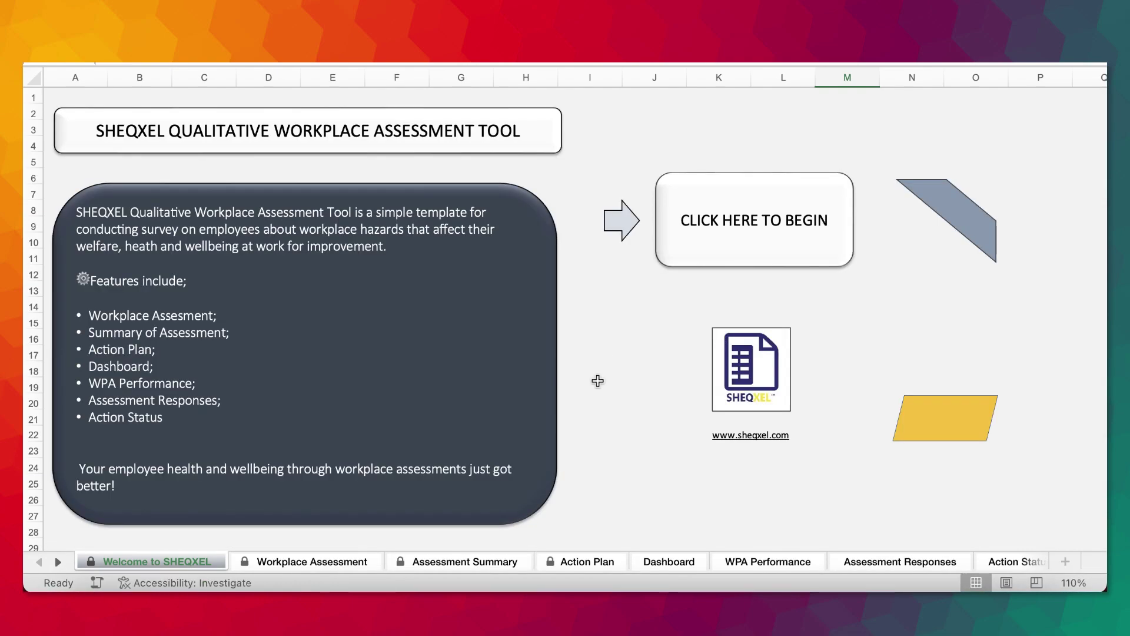
click(458, 556)
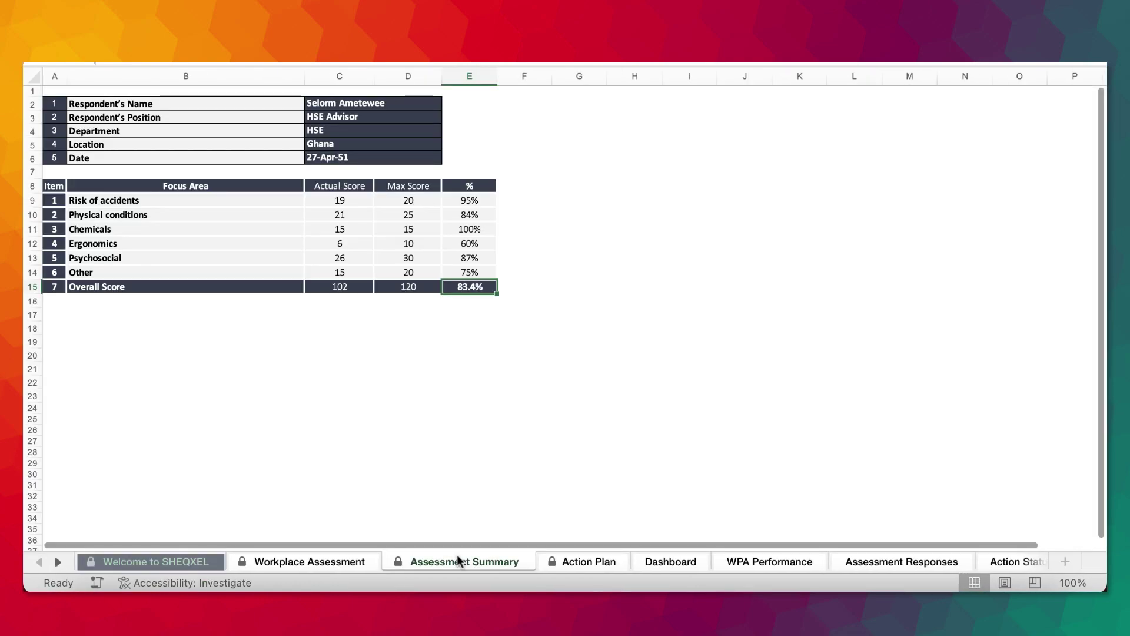
drag(469, 201, 477, 273)
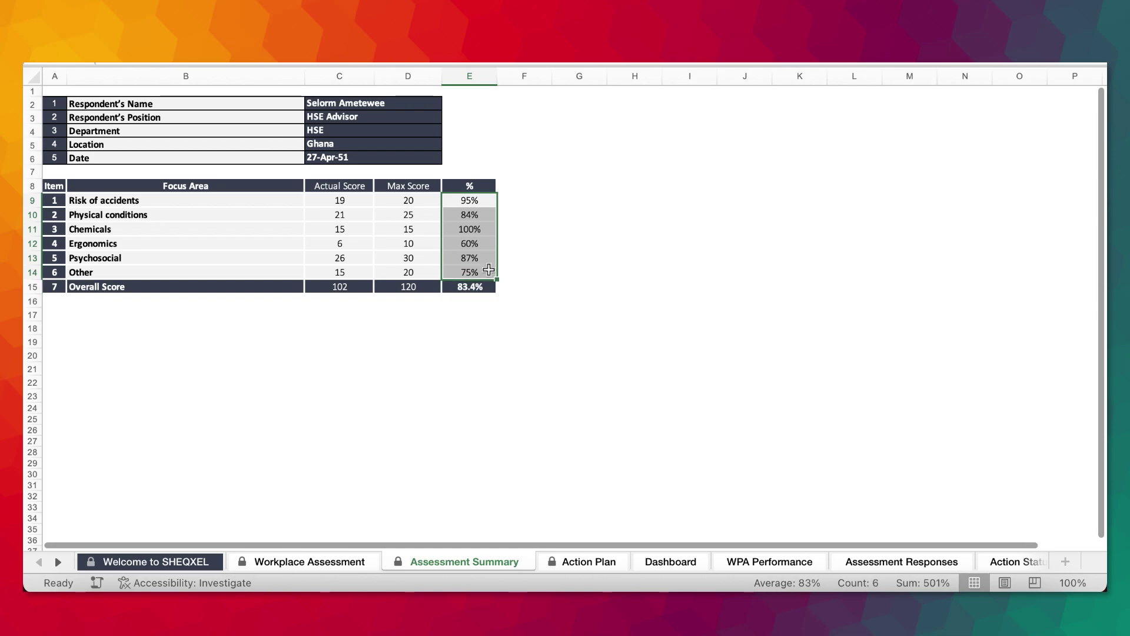
Step: Switch to the Master Qualitative WPA Log workbook and view its Table of Content sheet
key(ctrl+Down)
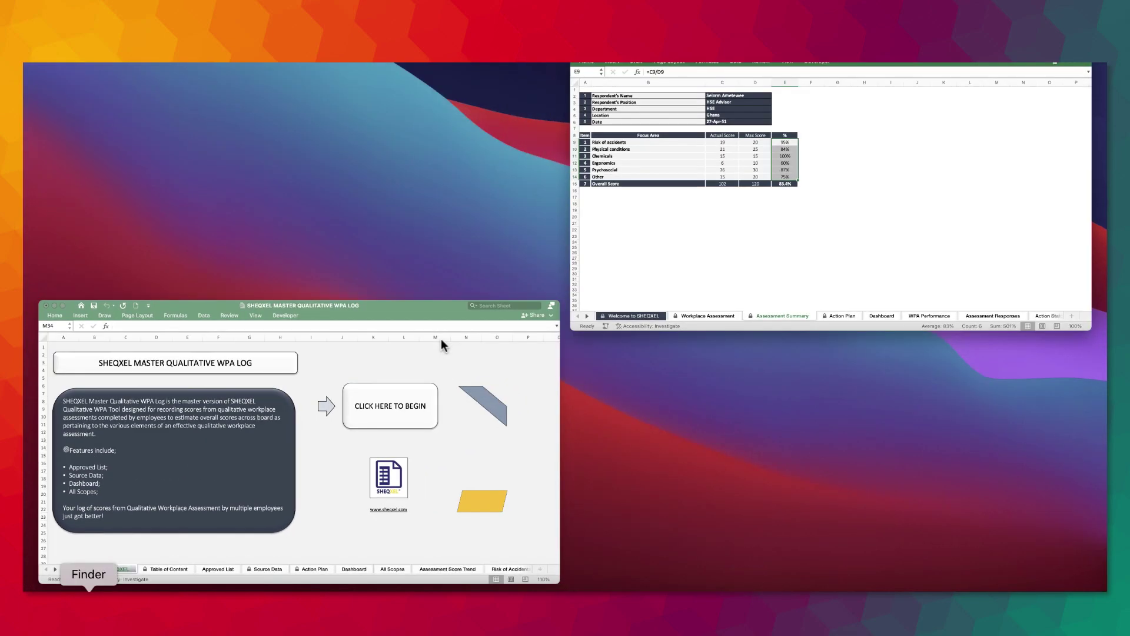
click(352, 429)
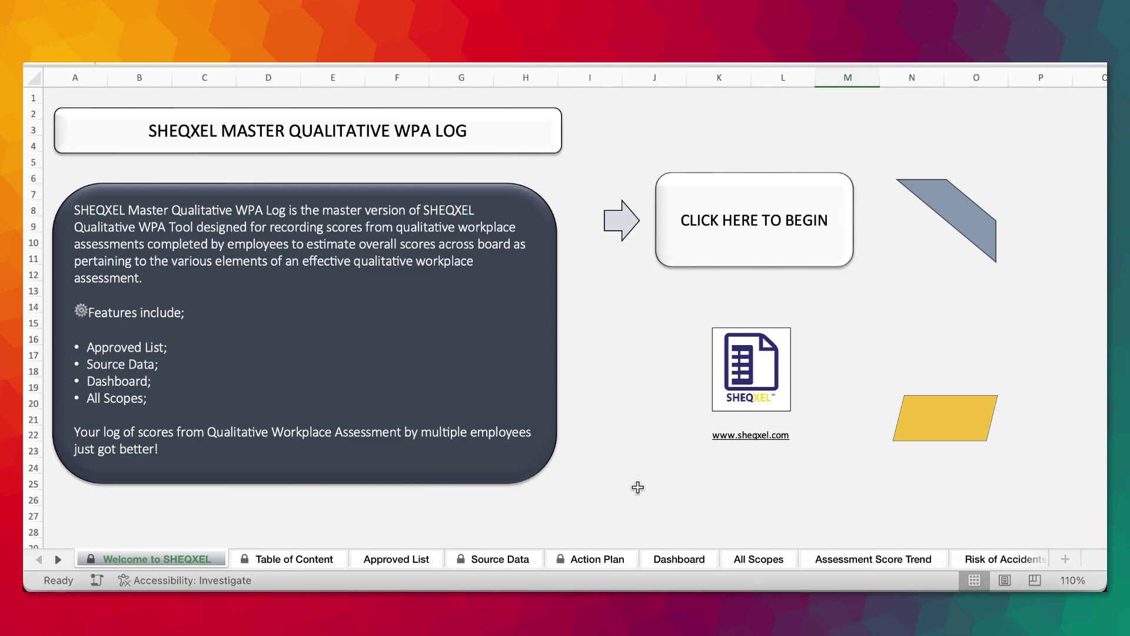
click(298, 561)
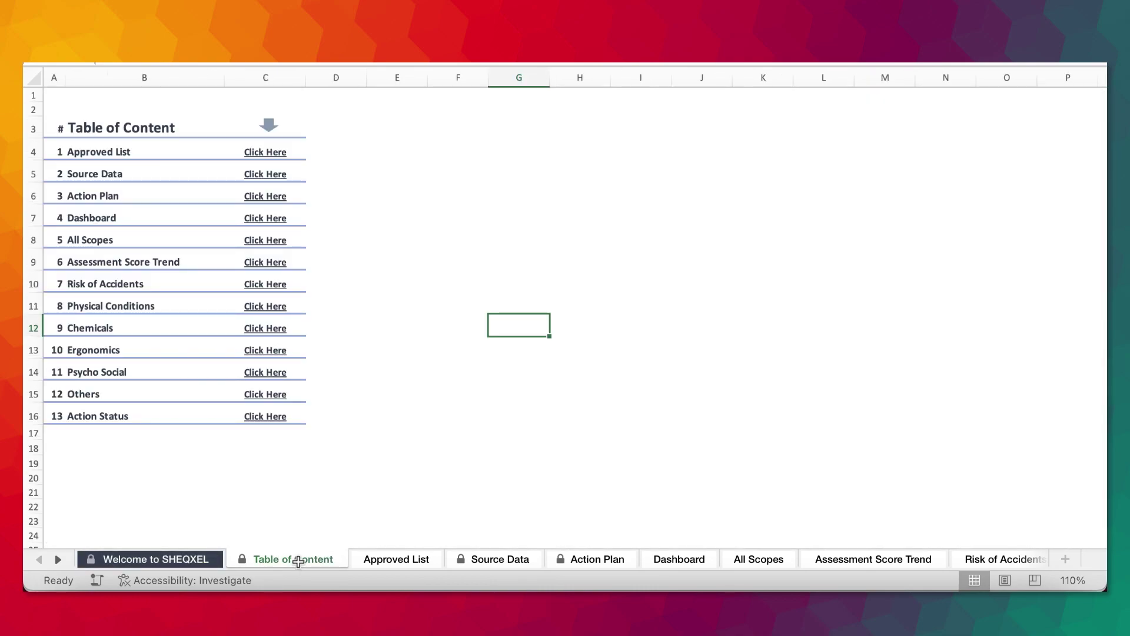
Step: Review the Employees, Job Title and Department columns on the Approved List sheet
click(395, 559)
drag(165, 136, 181, 417)
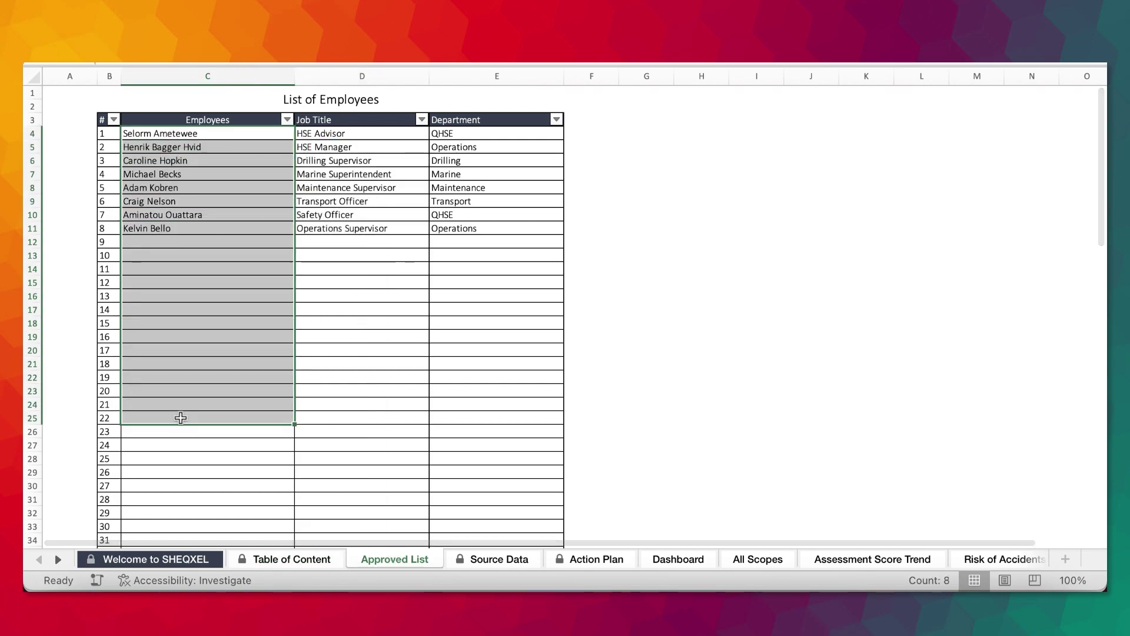
drag(348, 141, 331, 366)
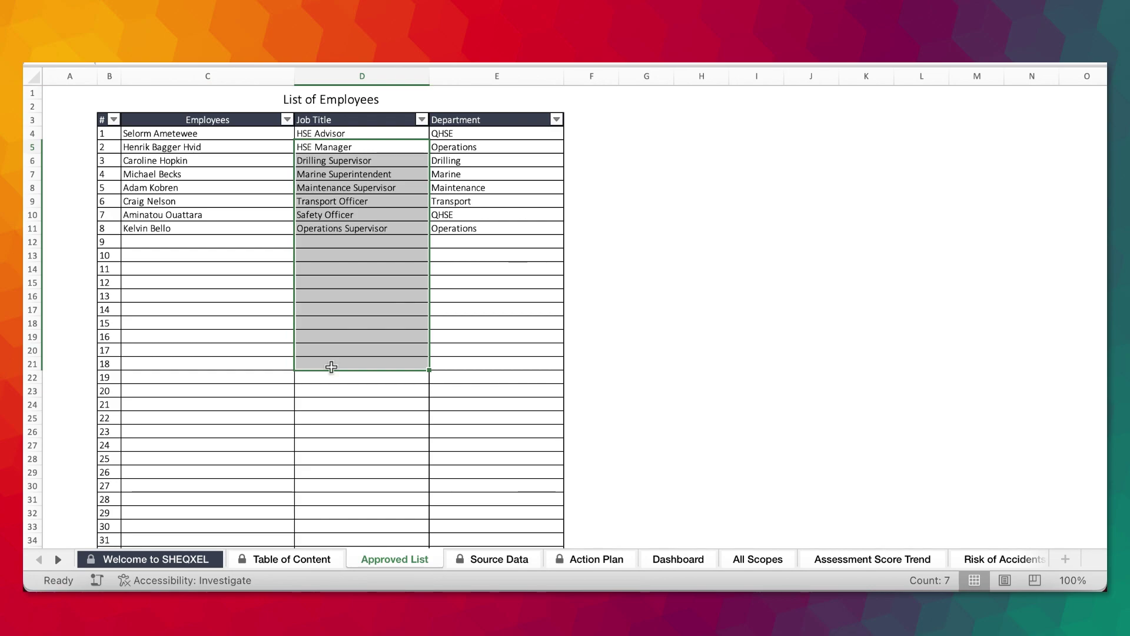
drag(460, 147, 464, 376)
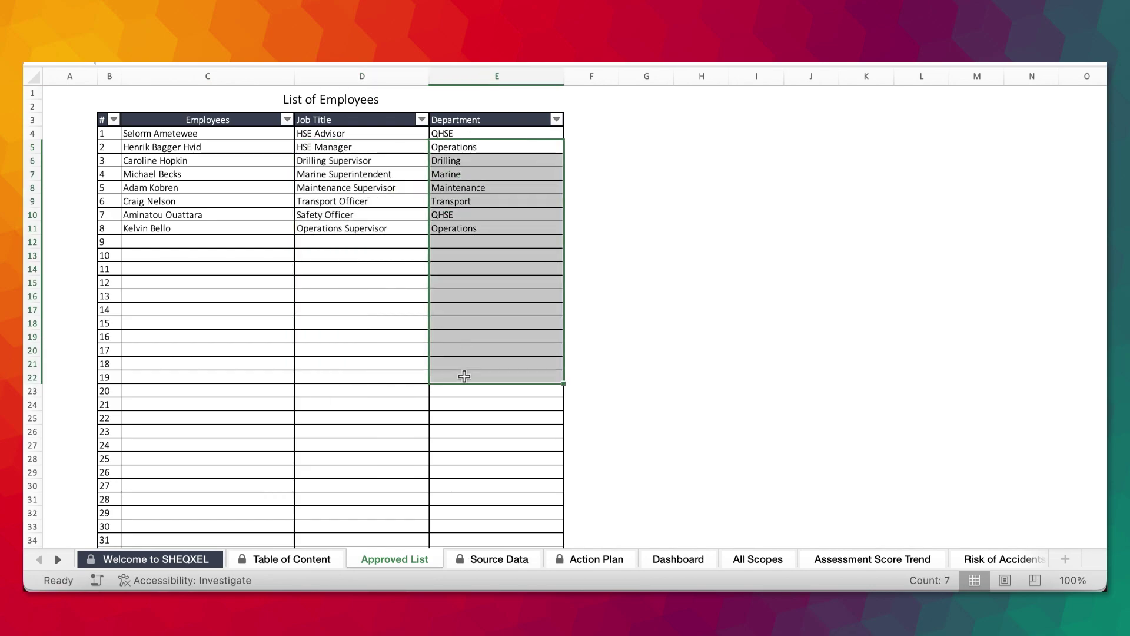
Step: On the Source Data sheet, inspect the selectable employees and the date of evaluation for the first entry without changing them
click(505, 557)
scroll(166, 188, left, 1)
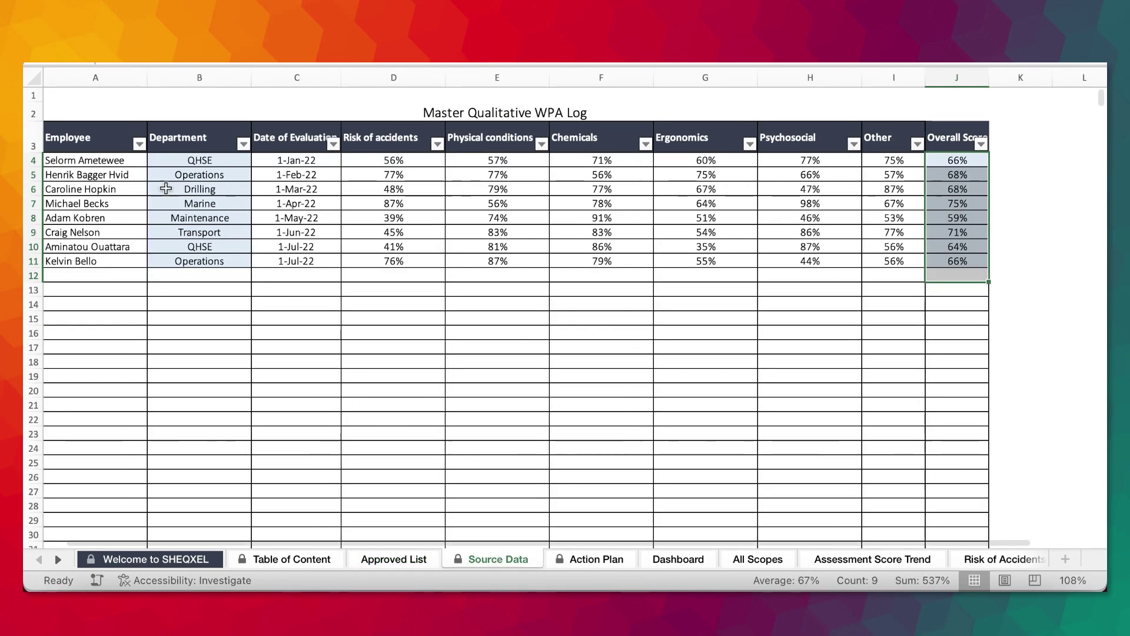
click(147, 162)
click(148, 161)
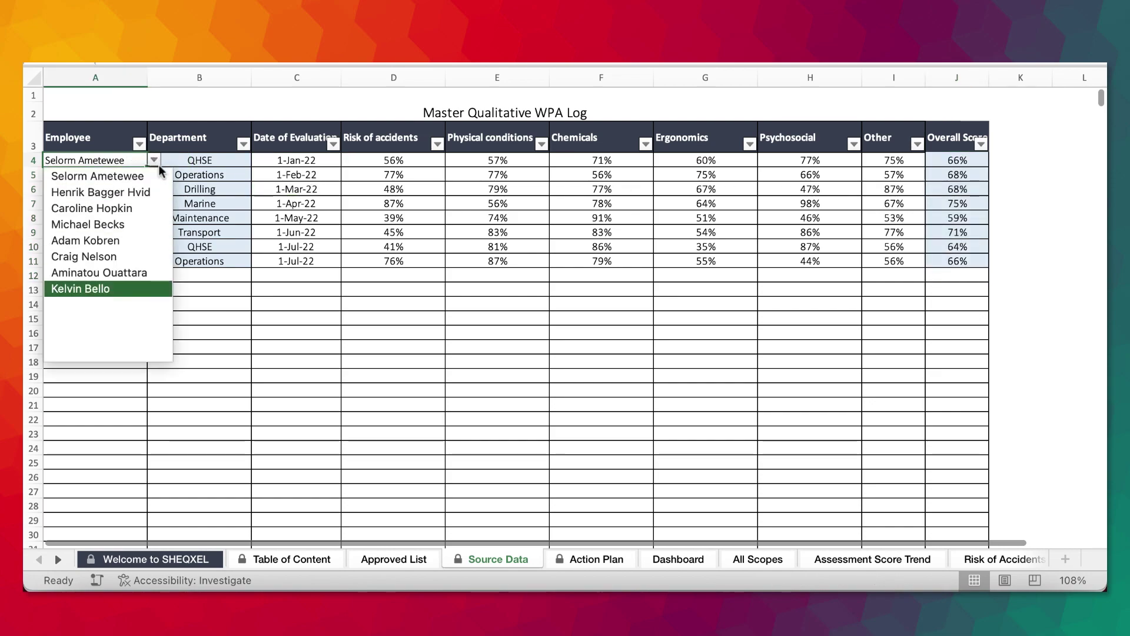
key(Escape)
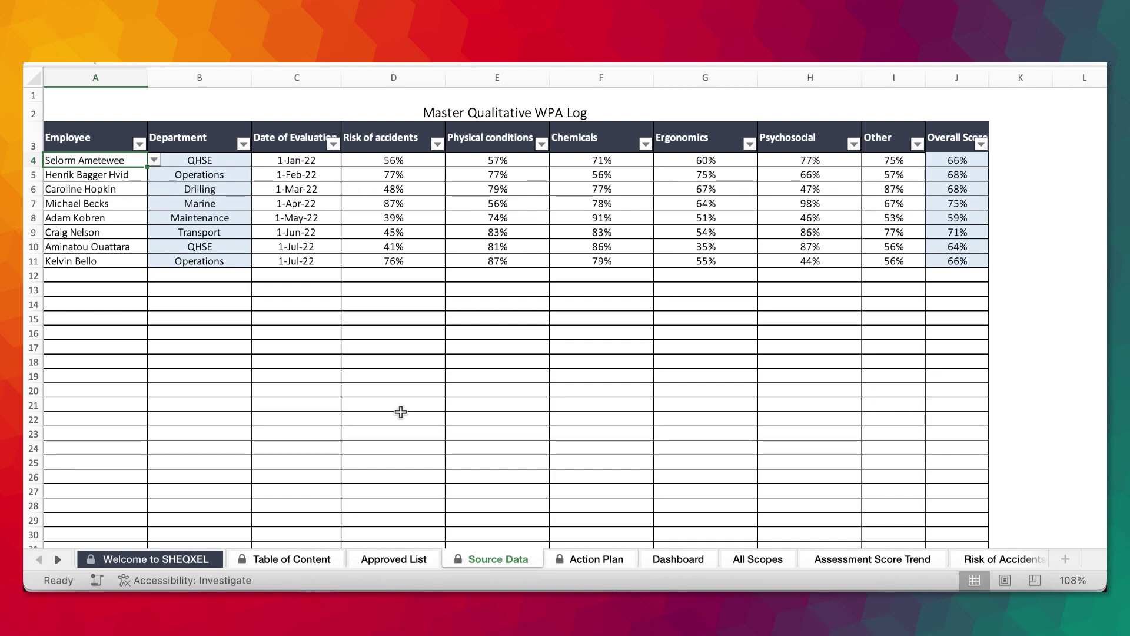
double_click(294, 160)
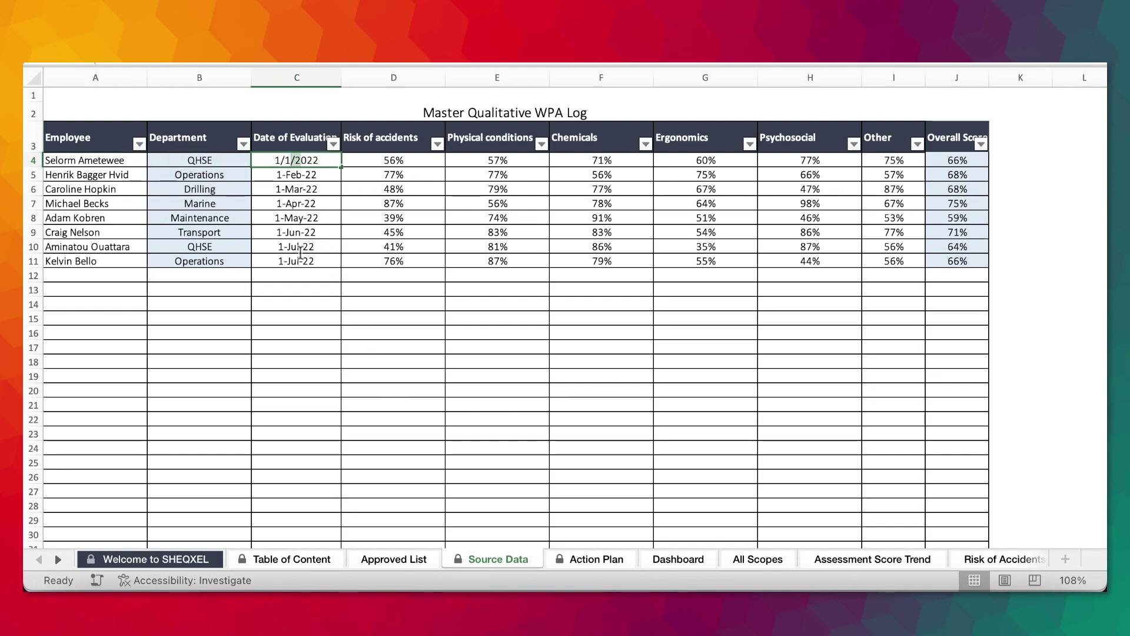
key(Escape)
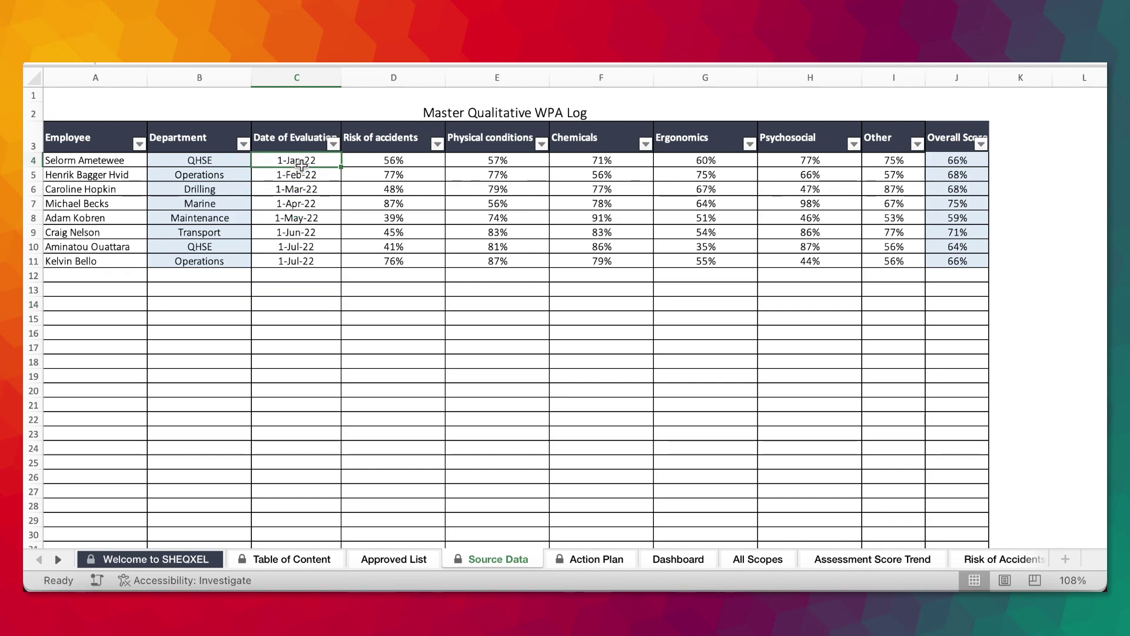
Step: Compare the first employee's focus area scores in the master log with the focus areas on the assessment tool's Assessment Summary sheet
drag(393, 159, 769, 156)
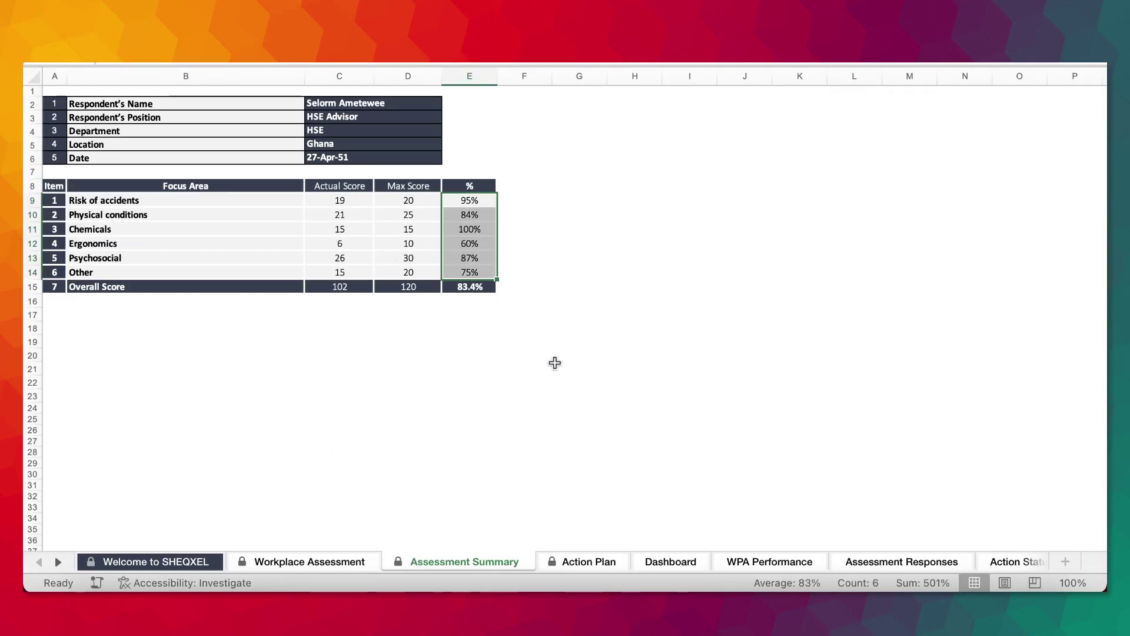
click(555, 362)
drag(128, 200, 131, 273)
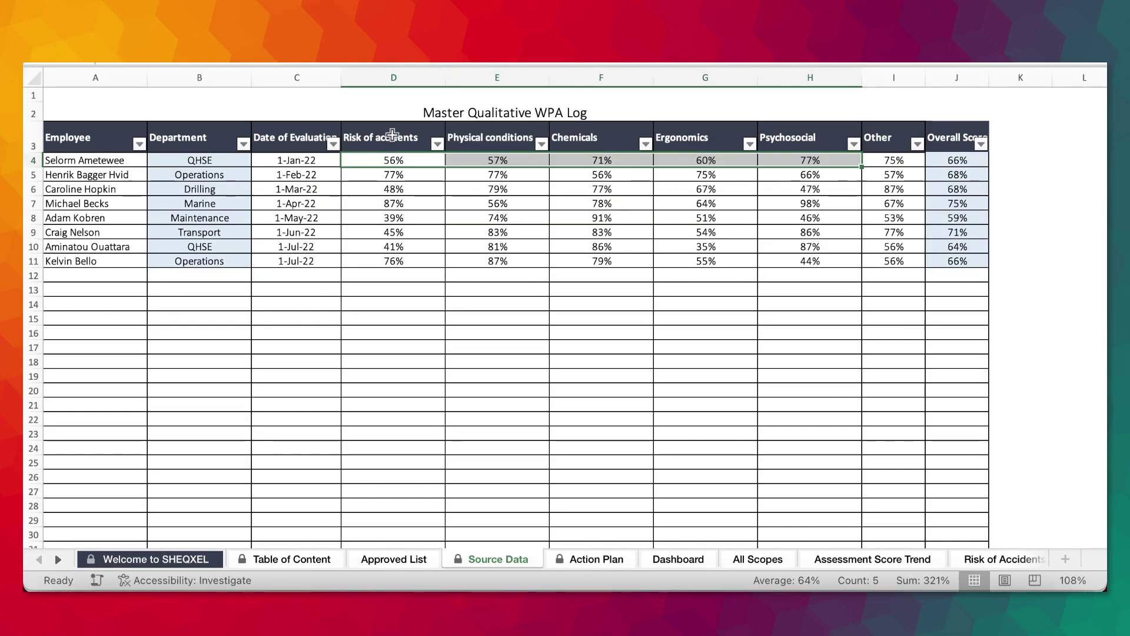
click(727, 333)
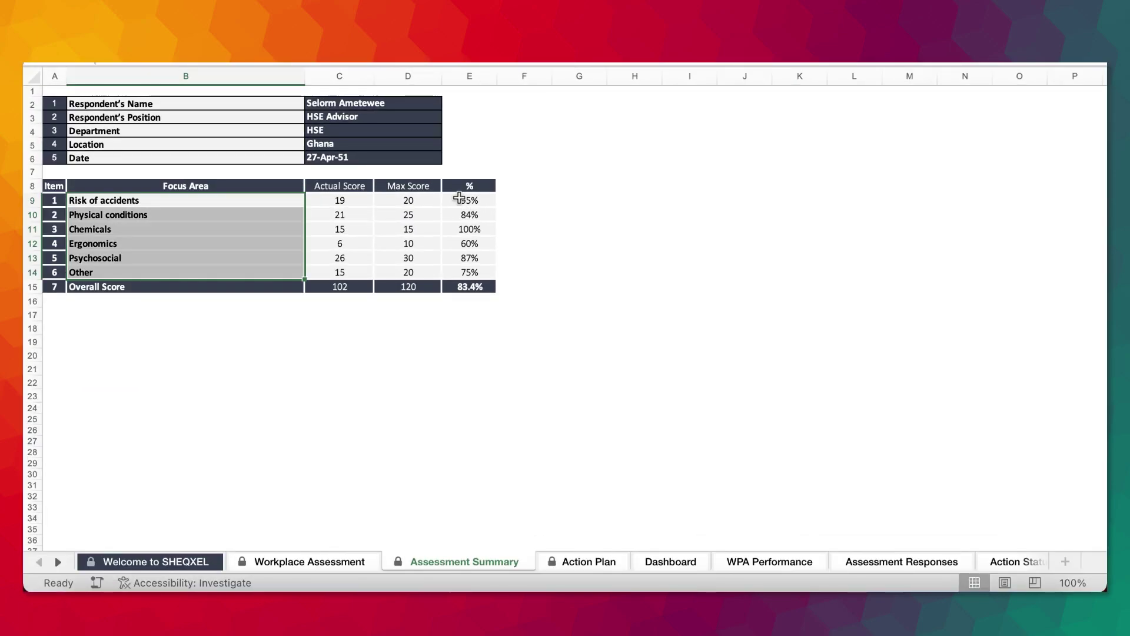
Step: Copy the percentage scores of the six focus areas, Risk of accidents through Other, on the Assessment Summary sheet
drag(253, 142, 253, 184)
drag(470, 286, 474, 277)
right_click(474, 277)
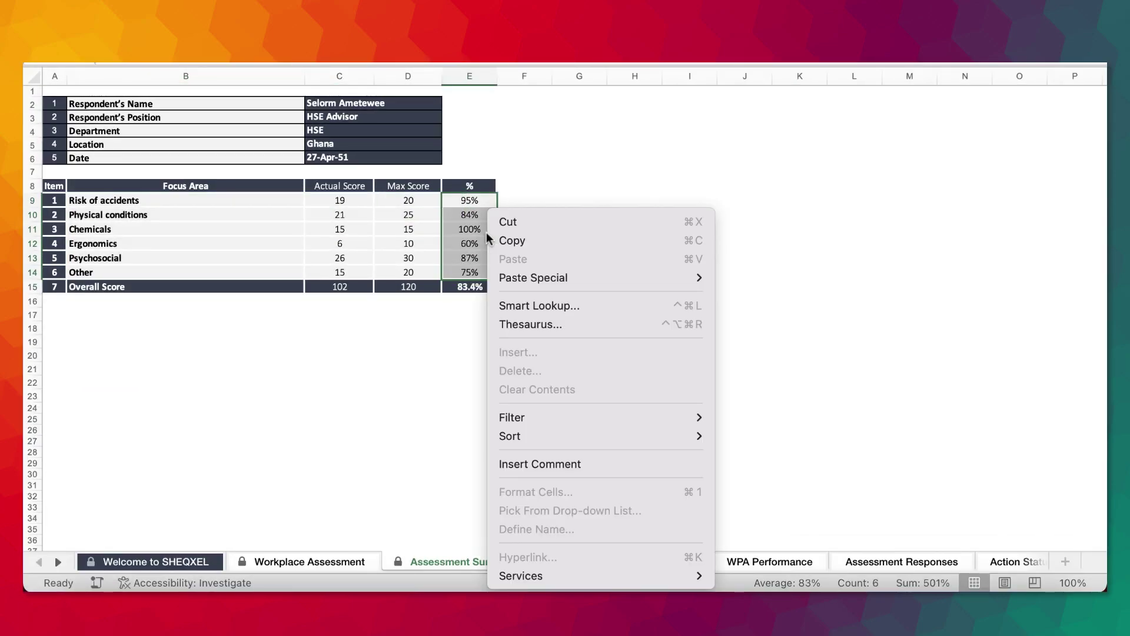
click(511, 239)
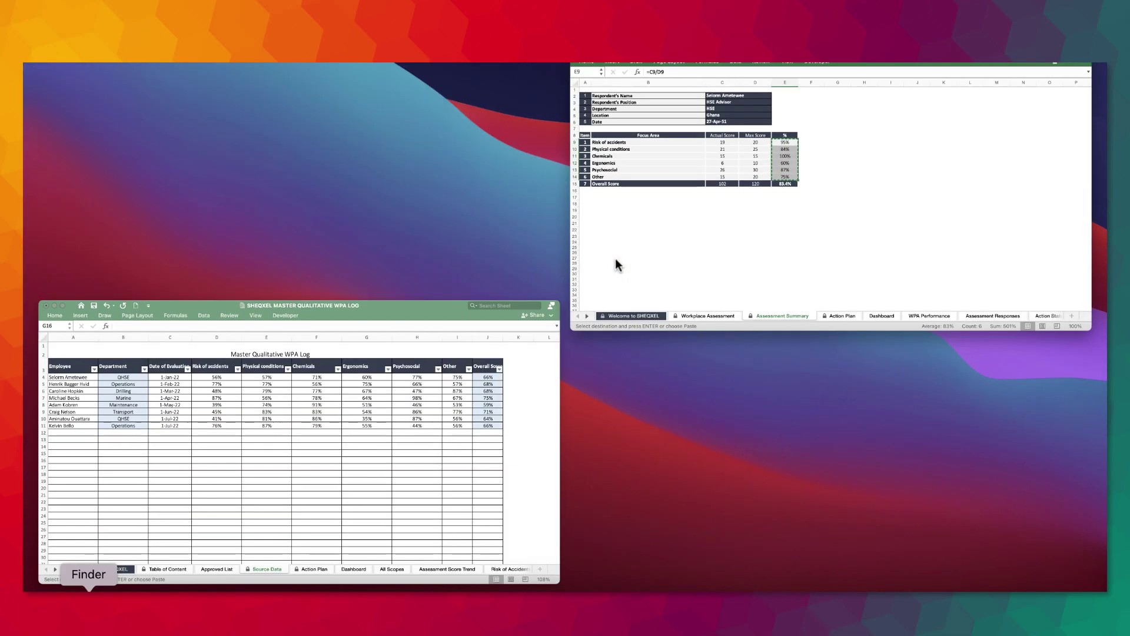
Step: Switch to the master log's Source Data sheet and paste the copied scores as values only, starting in cell L3 beside the table
click(359, 391)
scroll(1027, 174, right, 2)
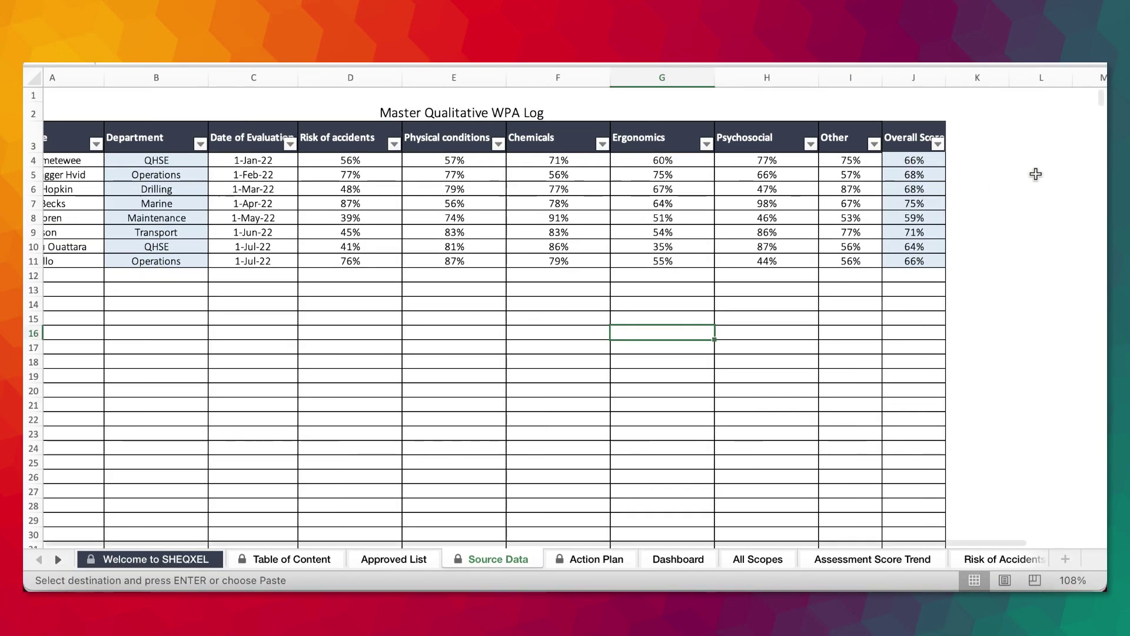
click(1010, 143)
right_click(1006, 152)
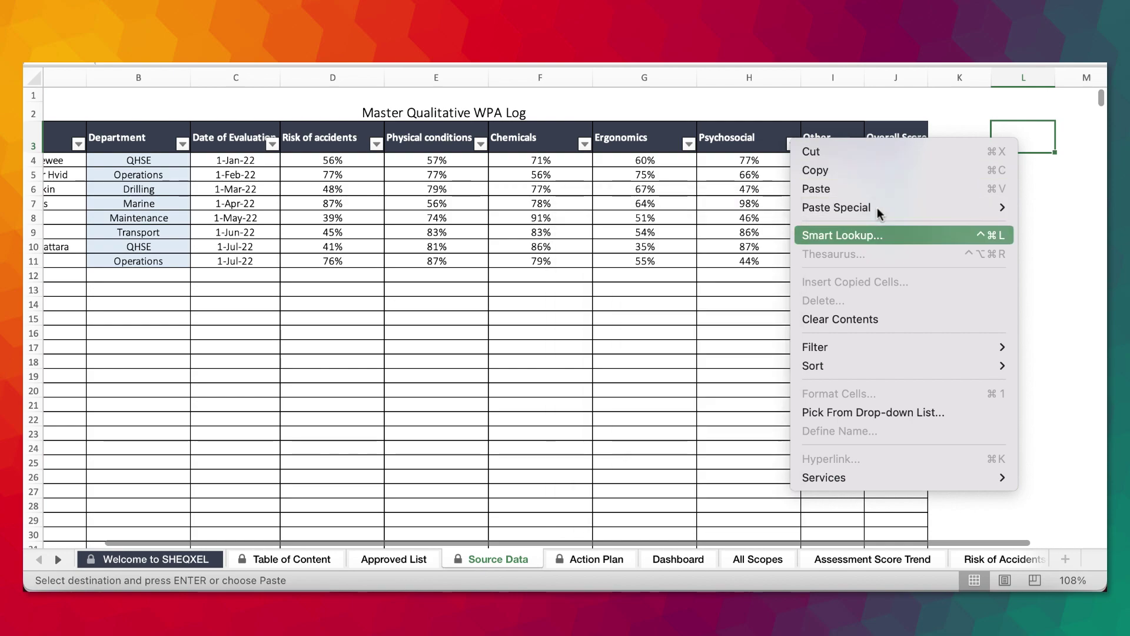
mouse_move(877, 207)
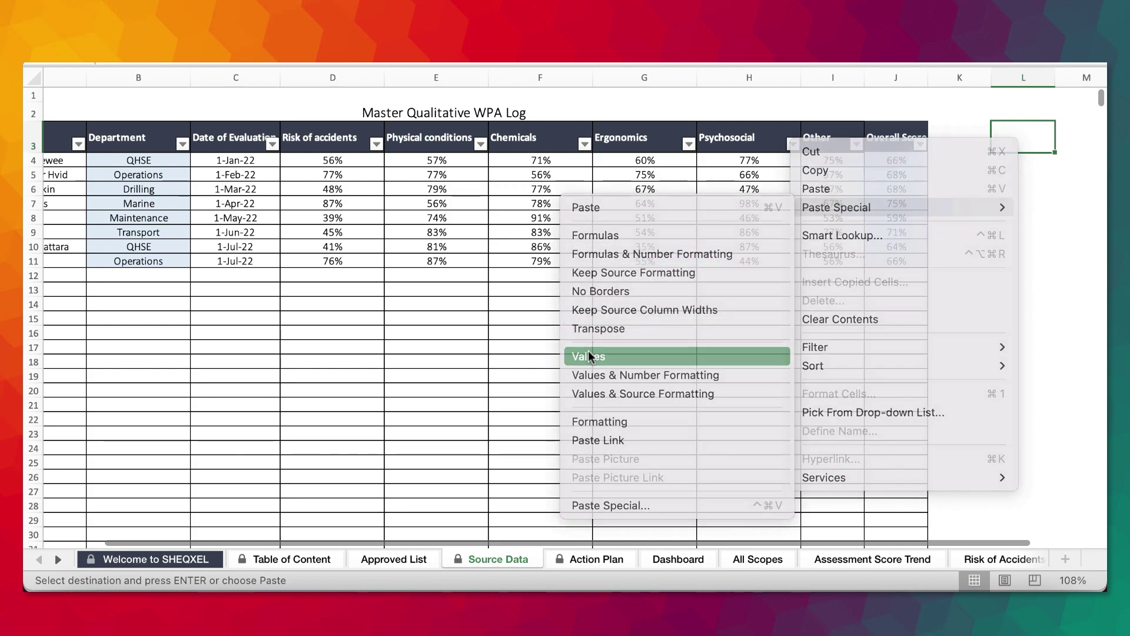
click(589, 355)
Step: Copy the pasted scores in L3:L8 and paste them transposed into the first employee's row, starting at Risk of accidents in D4
right_click(1026, 138)
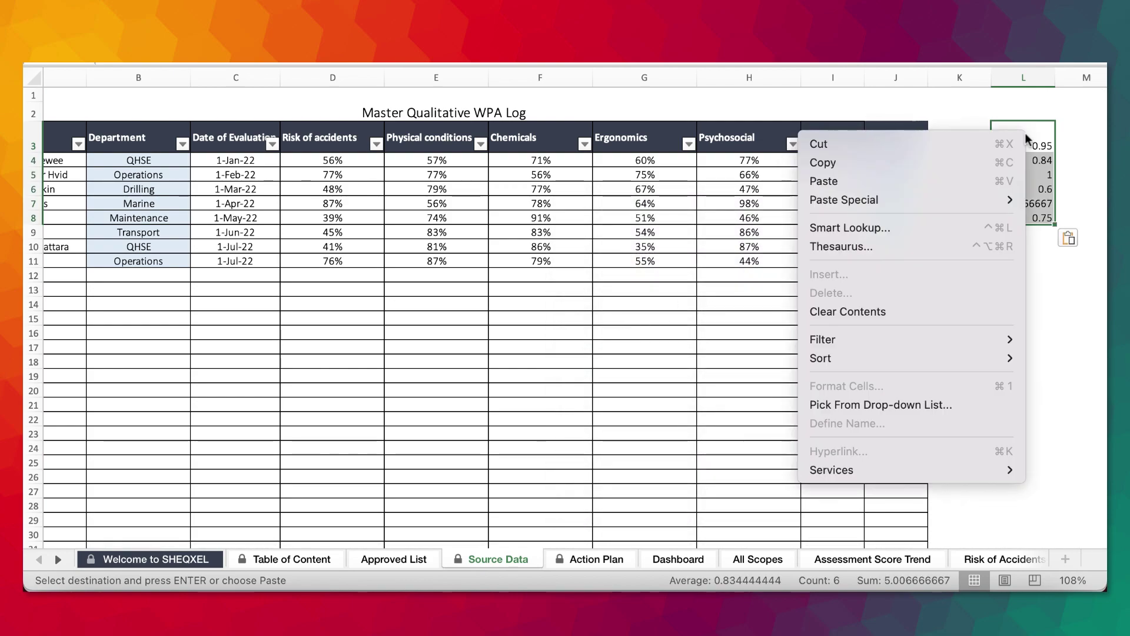
click(823, 162)
click(372, 163)
click(333, 162)
scroll(383, 200, left, 3)
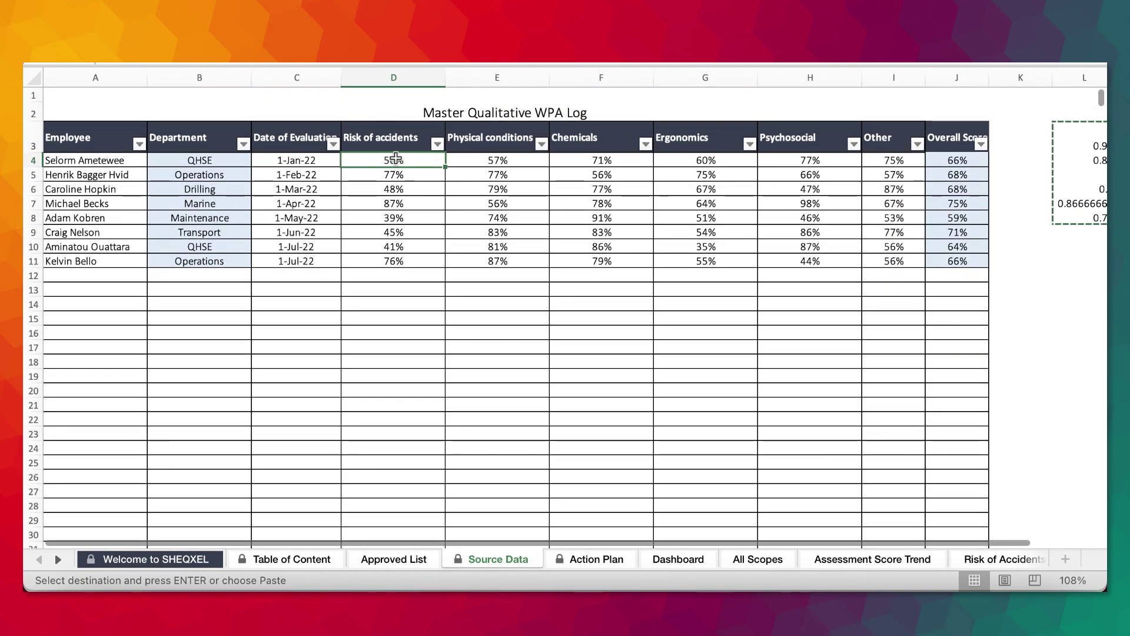
right_click(395, 158)
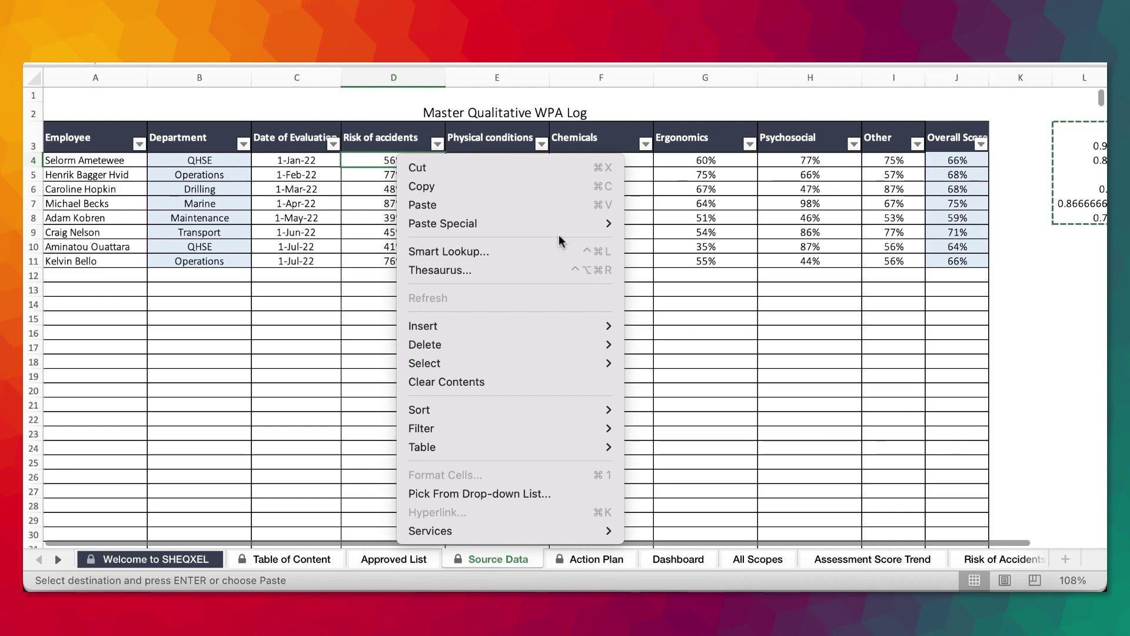
mouse_move(465, 224)
click(659, 345)
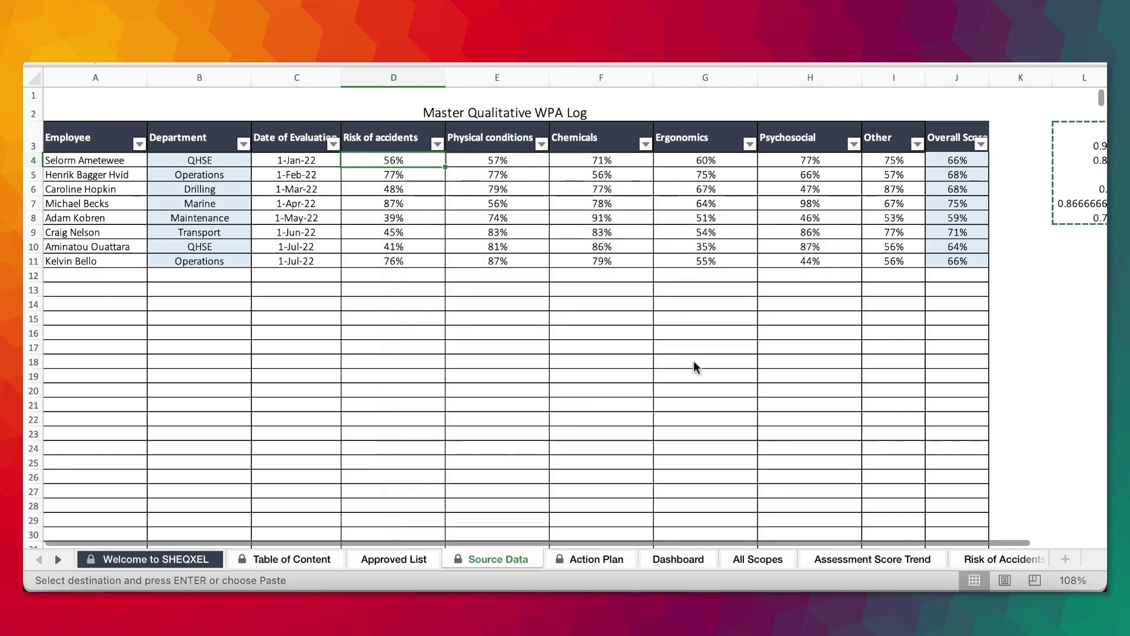
click(805, 433)
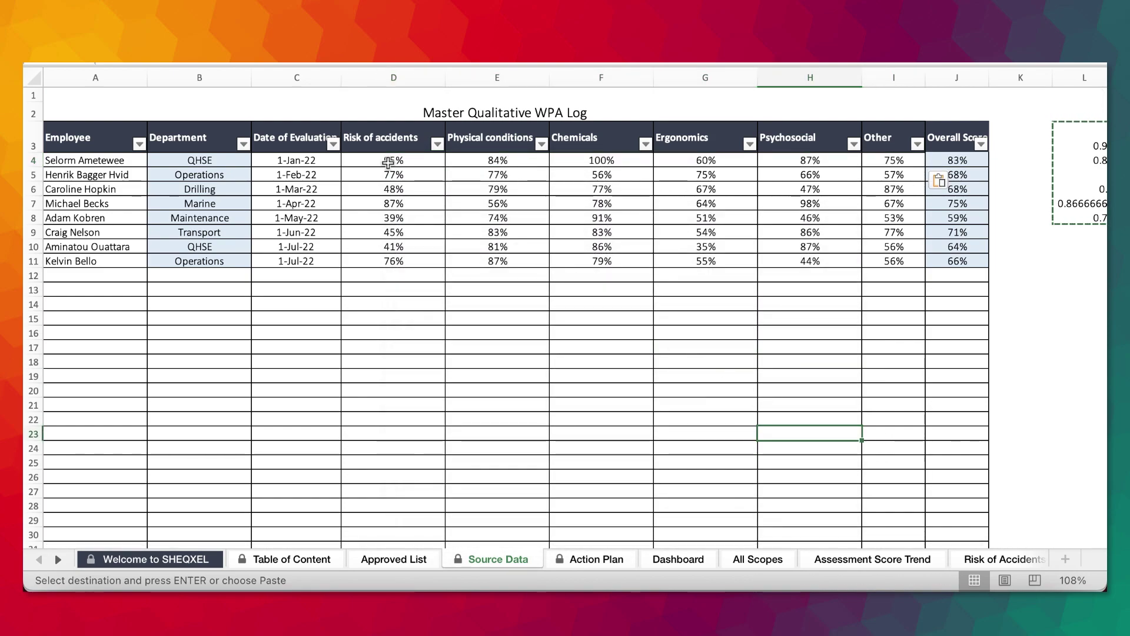
Step: Check the first employee's transferred scores against the percentages on the assessment tool's Assessment Summary sheet, and return to the master log
drag(388, 163, 824, 164)
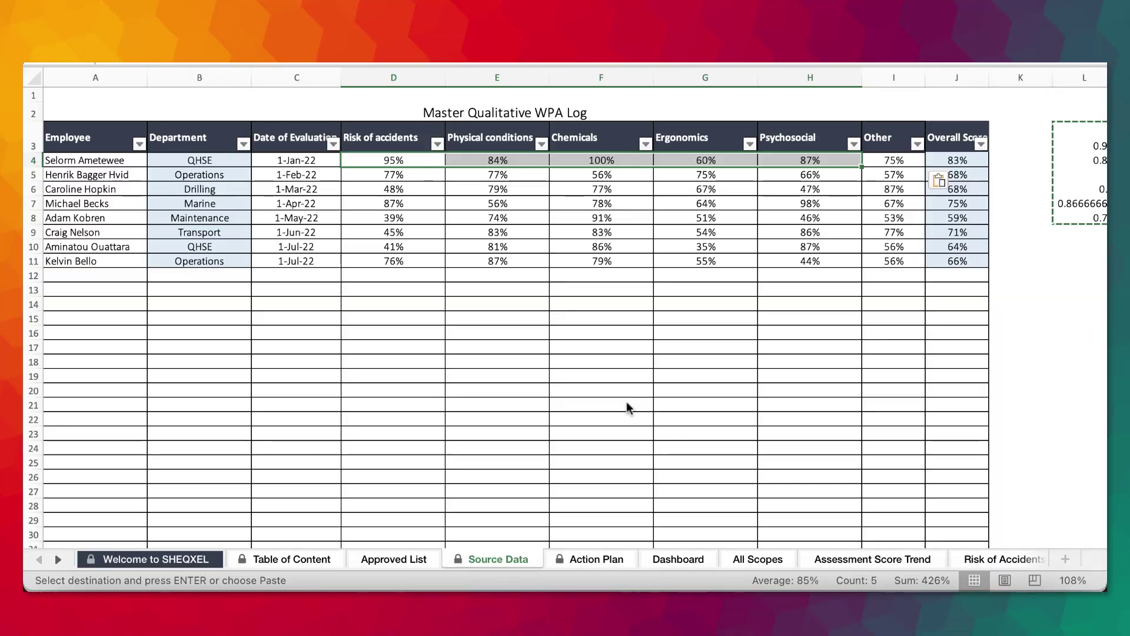
key(ctrl+Up)
click(316, 196)
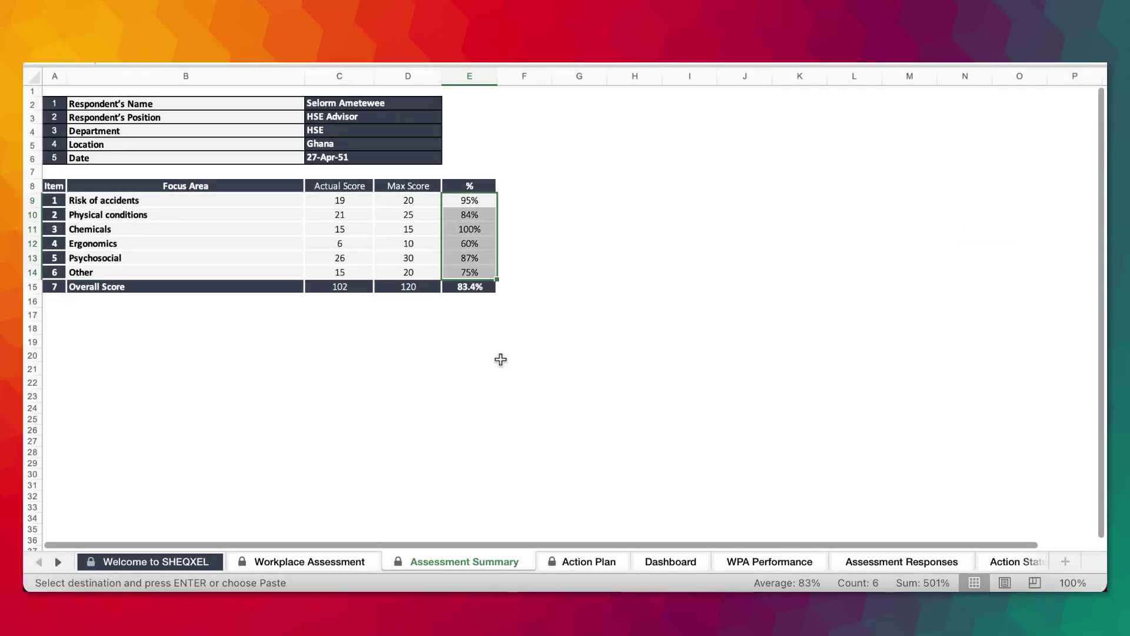
click(143, 566)
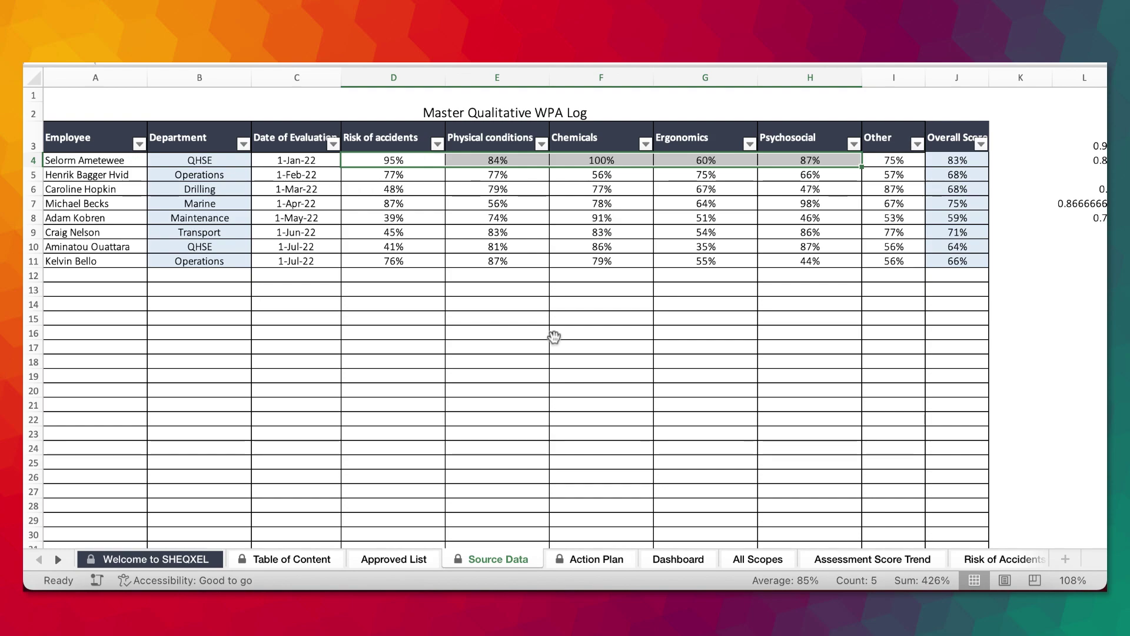
Step: Review the Employee column, the evaluation dates and all employees' focus area scores on the Source Data sheet
drag(89, 174, 113, 434)
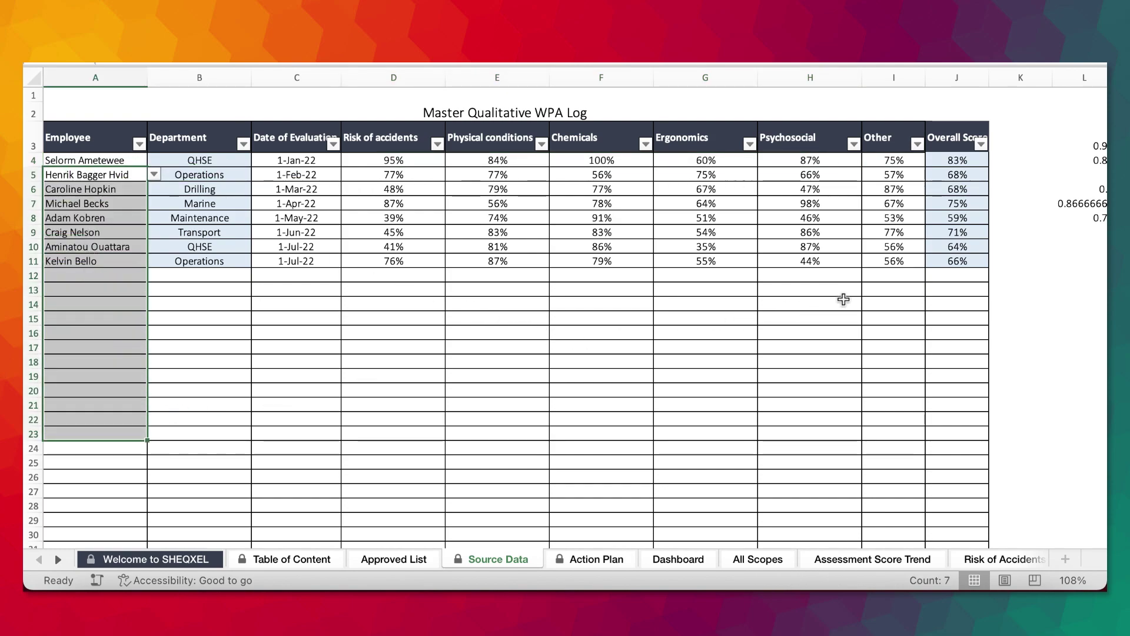
drag(296, 160, 296, 262)
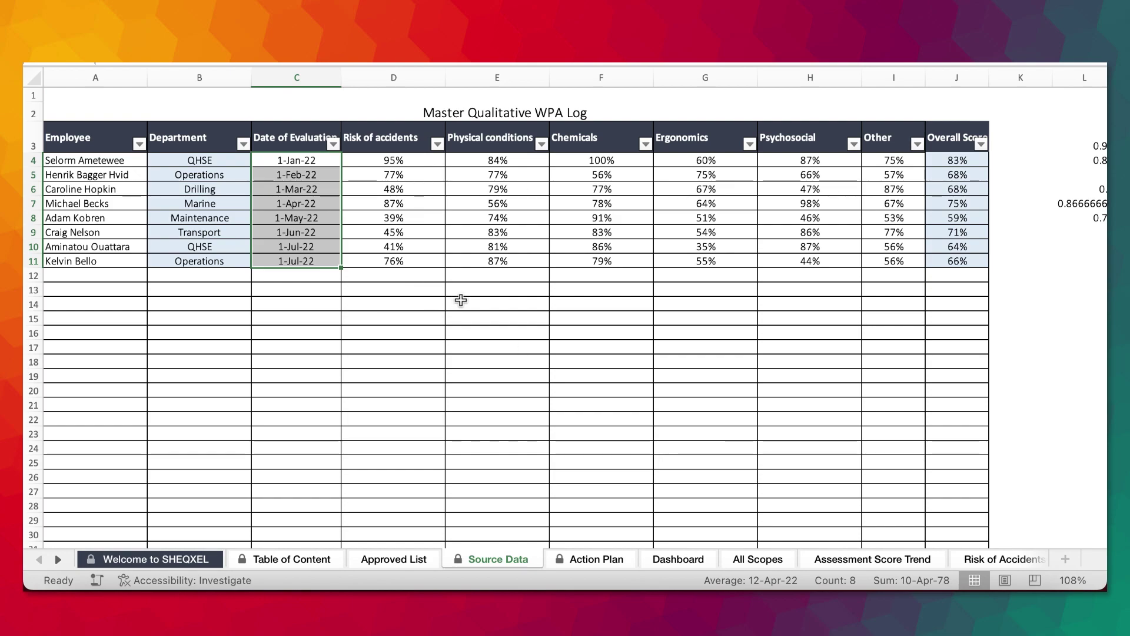
scroll(461, 300, right, 1)
scroll(447, 275, left, 1)
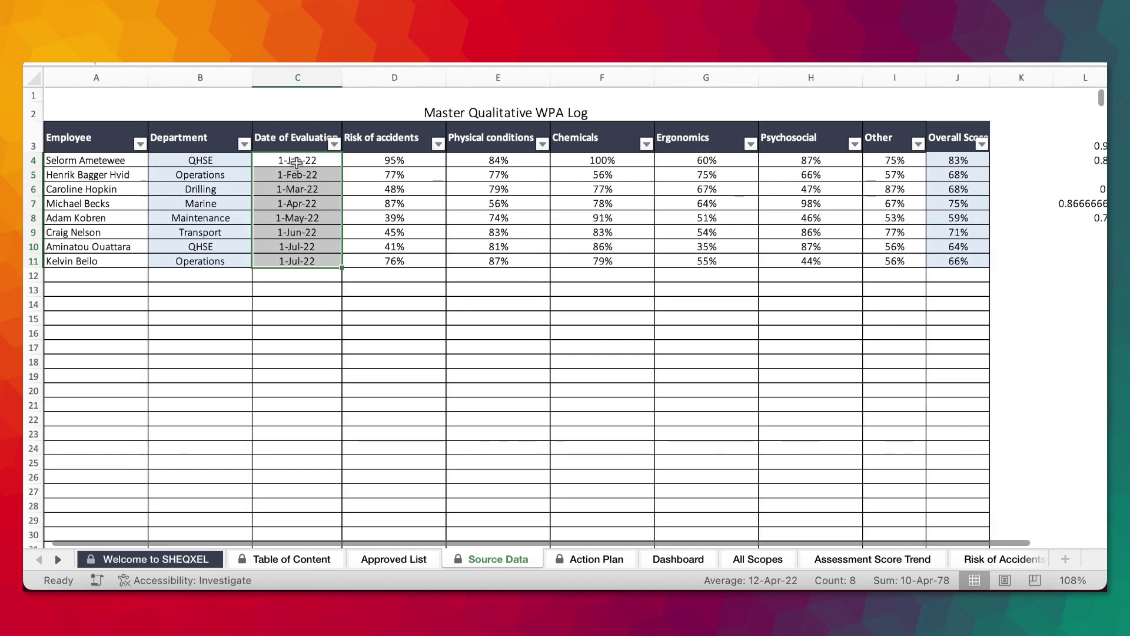
drag(389, 161, 885, 266)
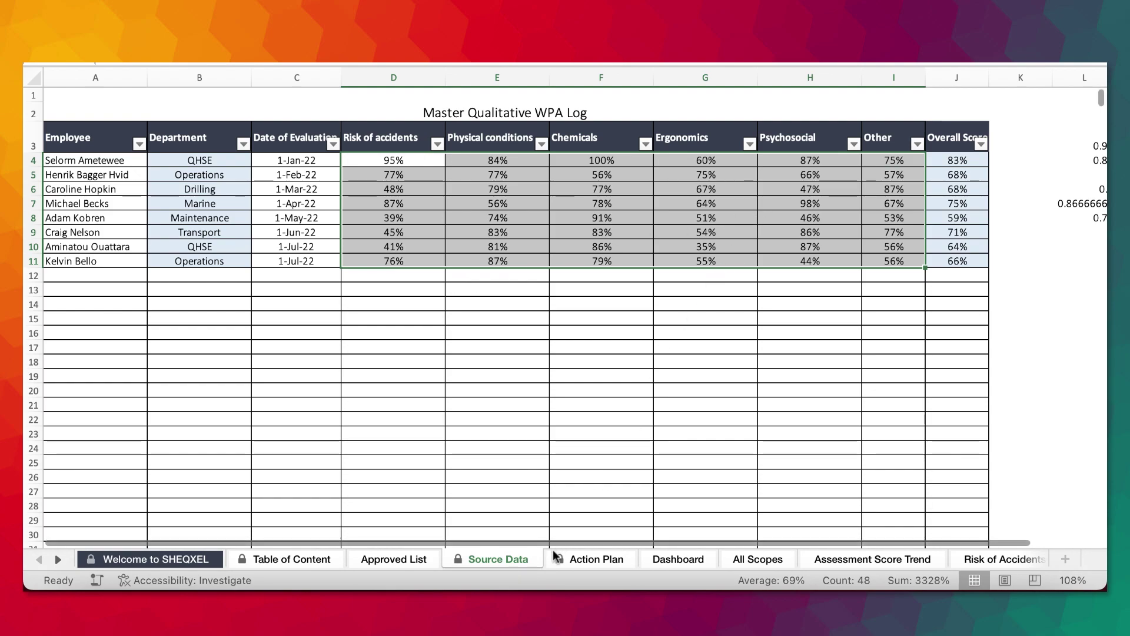
Step: Refresh all data for the master log's Dashboard sheet and inspect the Average of Ergonomics bar under Section Evaluation Scores
click(674, 559)
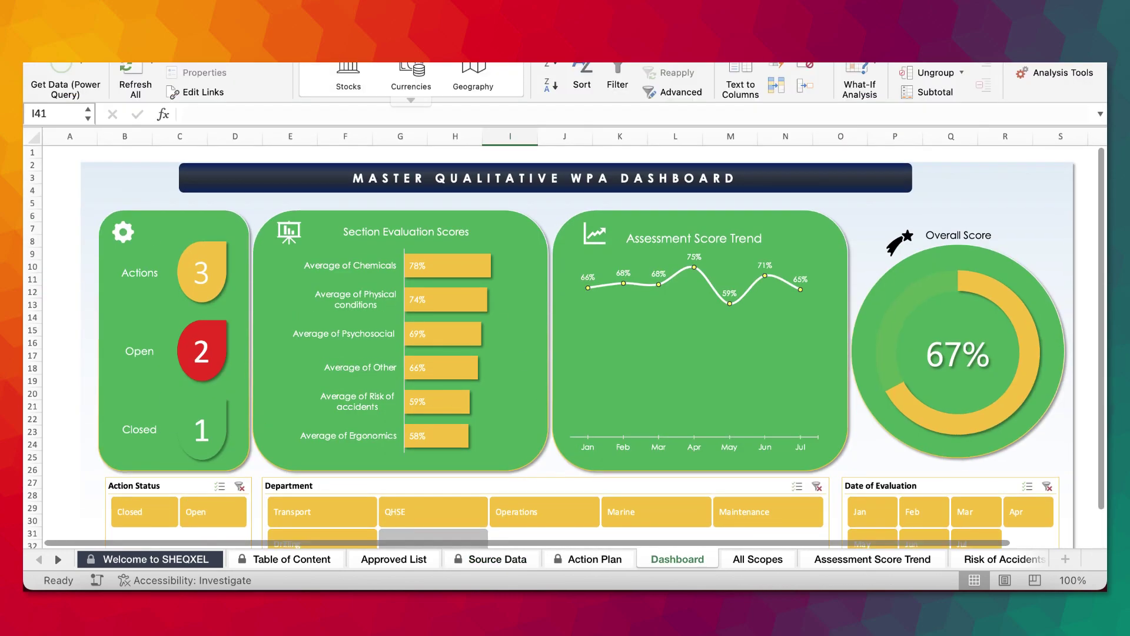
click(133, 69)
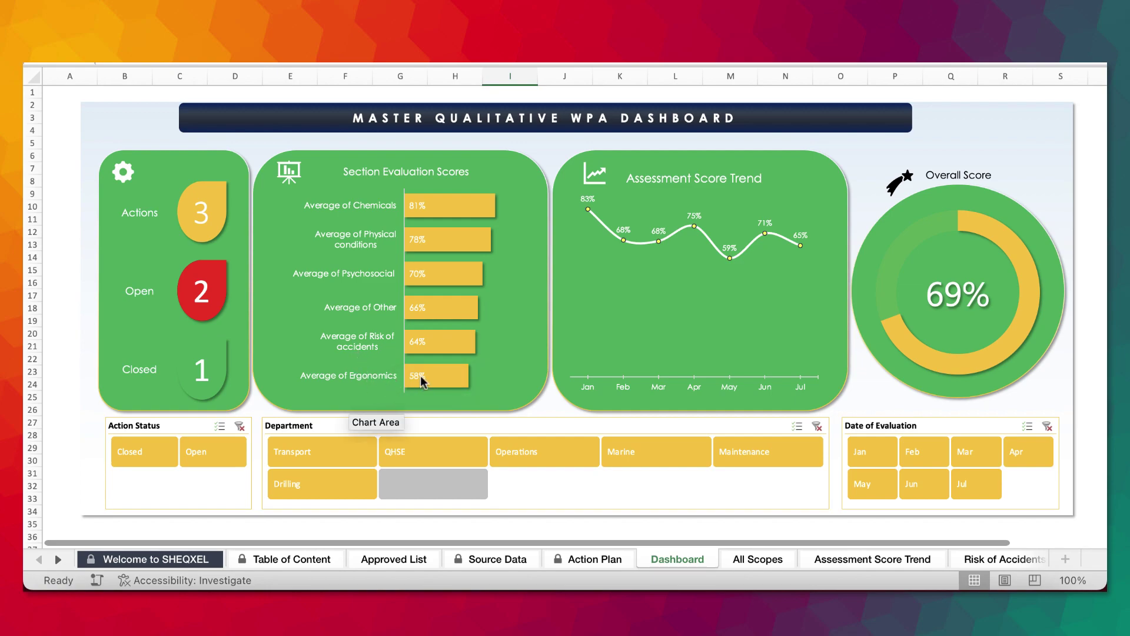
mouse_move(442, 379)
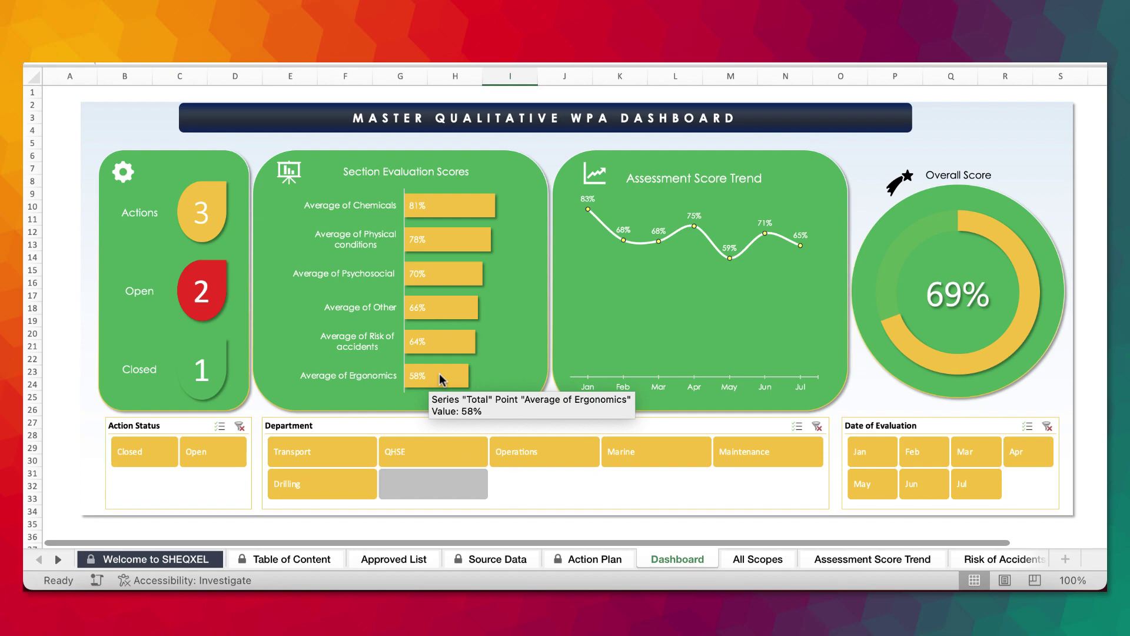